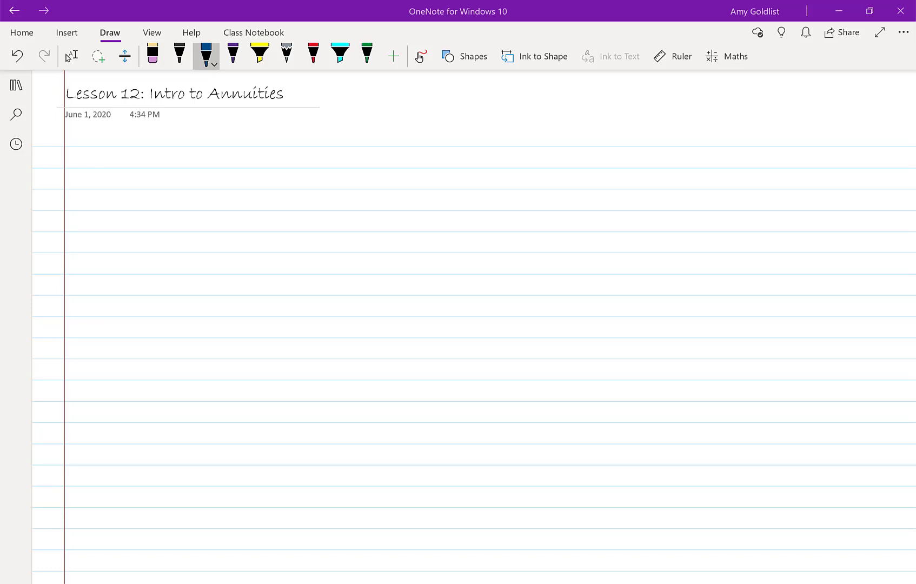
Handwrite the heading 'Adding a Payment!' below the page title
mouse_move(77, 170)
left_mouse_down()
mouse_move(92, 157)
mouse_move(115, 166)
left_mouse_up()
mouse_move(131, 153)
left_mouse_down()
mouse_move(125, 166)
mouse_move(139, 167)
left_mouse_up()
mouse_move(145, 150)
left_mouse_down()
mouse_move(145, 165)
mouse_move(178, 179)
left_mouse_up()
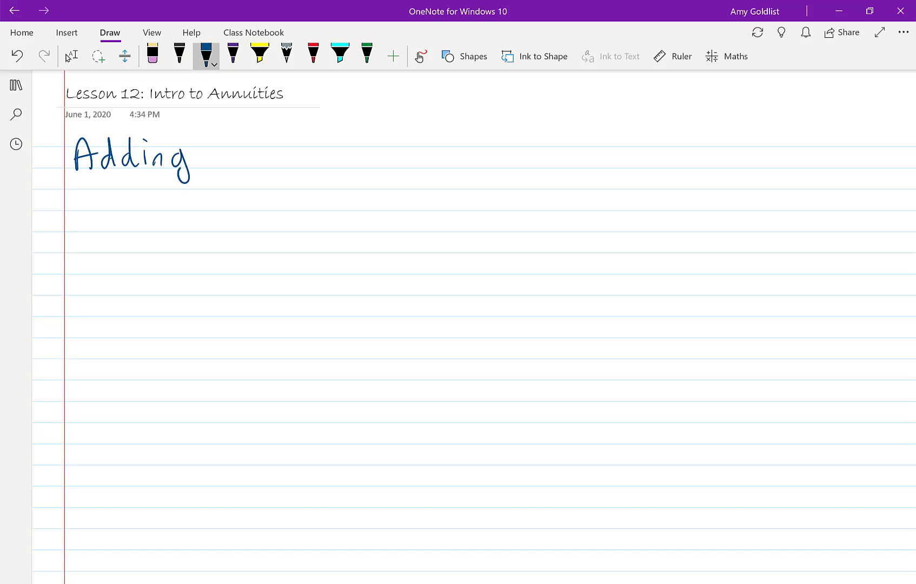
mouse_move(251, 155)
left_mouse_down()
mouse_move(256, 168)
mouse_move(295, 168)
left_mouse_up()
mouse_move(288, 142)
left_mouse_down()
mouse_move(325, 184)
mouse_move(358, 167)
left_mouse_up()
mouse_move(370, 129)
left_mouse_down()
mouse_move(371, 168)
mouse_move(389, 145)
left_mouse_up()
left_click_drag(400, 126, 397, 141)
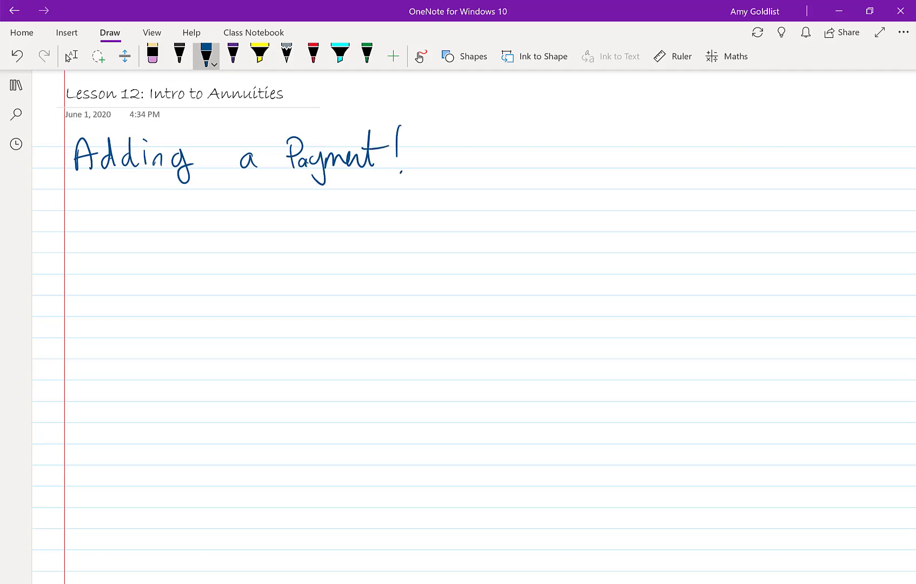
Handwrite 'An annuity is a sequence of payments at' under the heading
mouse_move(102, 211)
left_mouse_down()
mouse_move(119, 210)
mouse_move(118, 201)
left_mouse_up()
left_click_drag(122, 211, 225, 212)
mouse_move(231, 200)
left_mouse_down()
mouse_move(232, 210)
mouse_move(274, 228)
mouse_move(291, 201)
left_mouse_up()
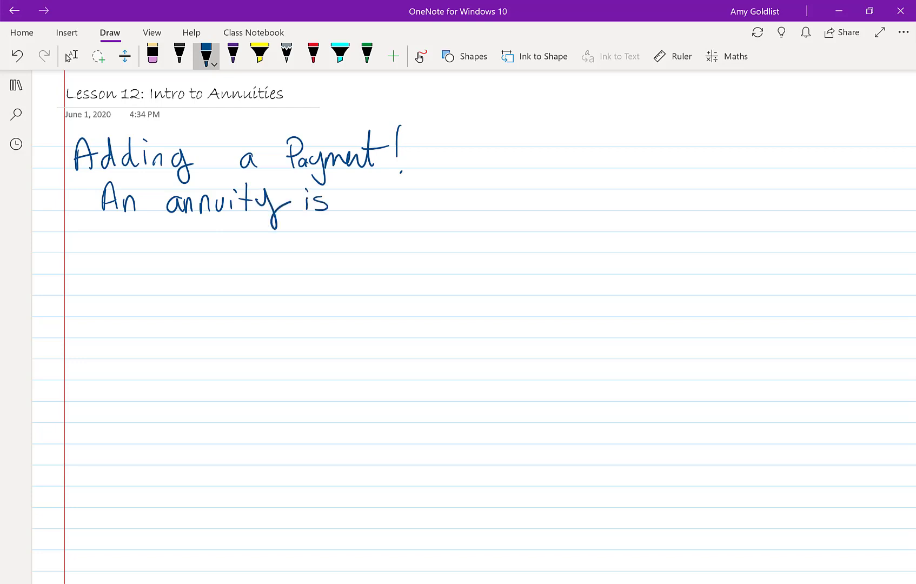
mouse_move(363, 198)
left_mouse_down()
mouse_move(366, 212)
mouse_move(421, 209)
mouse_move(433, 228)
mouse_move(464, 195)
mouse_move(503, 209)
mouse_move(562, 179)
mouse_move(555, 223)
left_mouse_up()
mouse_move(595, 202)
left_mouse_down()
mouse_move(596, 221)
mouse_move(619, 208)
mouse_move(627, 227)
mouse_move(667, 210)
mouse_move(686, 180)
mouse_move(701, 206)
left_mouse_up()
left_click_drag(757, 198, 758, 212)
left_click_drag(767, 180, 764, 212)
left_click_drag(756, 198, 784, 191)
Continue the definition on the next line with 'regular intervals, for a set time.'
mouse_move(98, 240)
left_mouse_down()
mouse_move(128, 269)
mouse_move(179, 235)
mouse_move(223, 247)
left_mouse_up()
mouse_move(231, 222)
left_mouse_down()
mouse_move(232, 250)
mouse_move(241, 230)
left_mouse_up()
mouse_move(235, 241)
left_mouse_down()
mouse_move(249, 247)
mouse_move(263, 237)
left_mouse_up()
left_click_drag(261, 236, 286, 252)
mouse_move(291, 220)
left_mouse_down()
mouse_move(292, 251)
mouse_move(303, 249)
left_mouse_up()
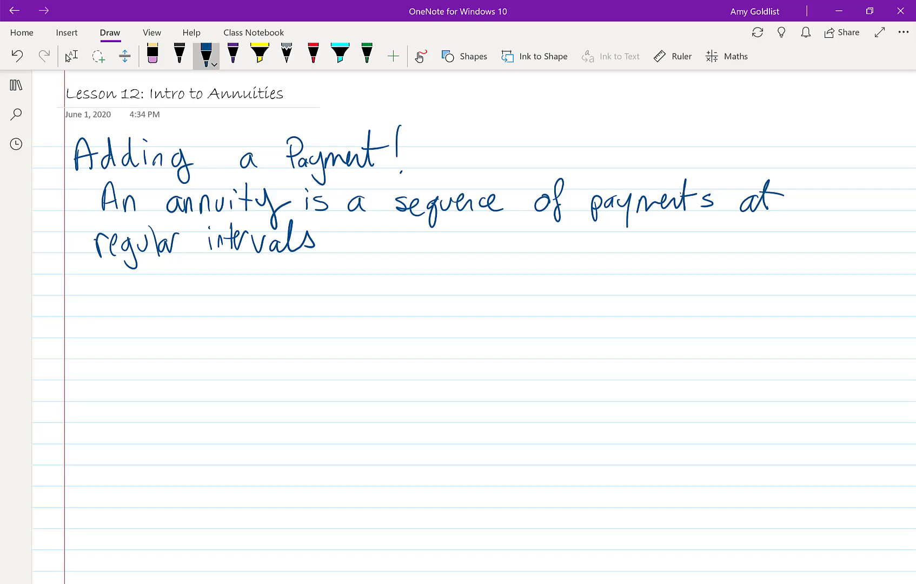
left_click_drag(370, 237, 367, 259)
left_click_drag(364, 245, 380, 242)
mouse_move(446, 238)
left_mouse_down()
mouse_move(448, 252)
mouse_move(462, 253)
left_mouse_up()
left_click_drag(472, 246, 485, 252)
left_click_drag(478, 240, 497, 237)
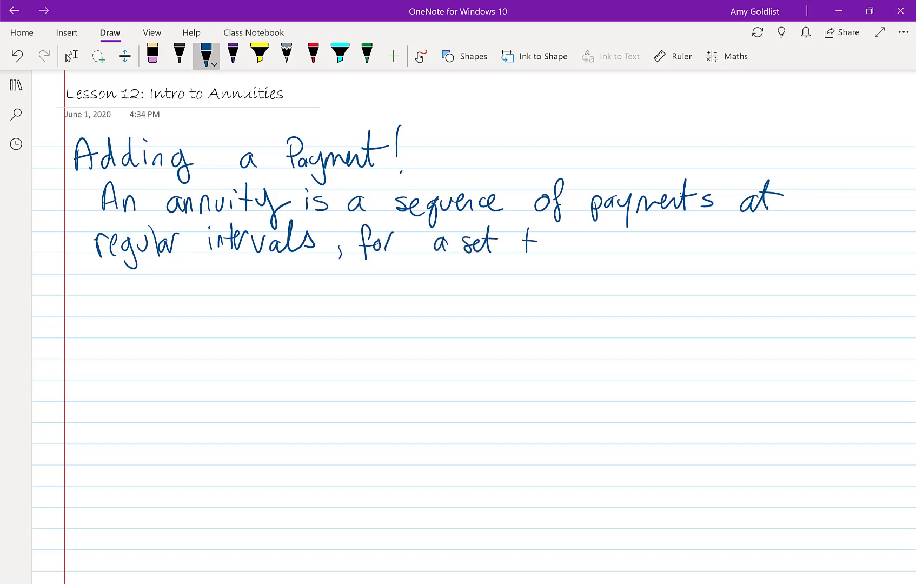
left_click_drag(555, 247, 578, 242)
Add the line 'All payments are equal.' below the definition
mouse_move(104, 266)
left_mouse_down()
mouse_move(97, 295)
mouse_move(113, 295)
left_mouse_up()
mouse_move(98, 285)
left_mouse_down()
mouse_move(111, 283)
mouse_move(117, 295)
left_mouse_up()
mouse_move(126, 268)
left_mouse_down()
mouse_move(126, 296)
mouse_move(173, 302)
left_mouse_up()
mouse_move(168, 283)
left_mouse_down()
mouse_move(197, 310)
mouse_move(220, 295)
mouse_move(264, 291)
left_mouse_up()
left_click_drag(327, 285, 331, 296)
mouse_move(332, 296)
left_mouse_down()
mouse_move(340, 285)
mouse_move(410, 293)
left_mouse_up()
left_click_drag(416, 278, 415, 305)
mouse_move(422, 281)
left_mouse_down()
mouse_move(433, 292)
mouse_move(457, 293)
left_mouse_up()
left_click(467, 290)
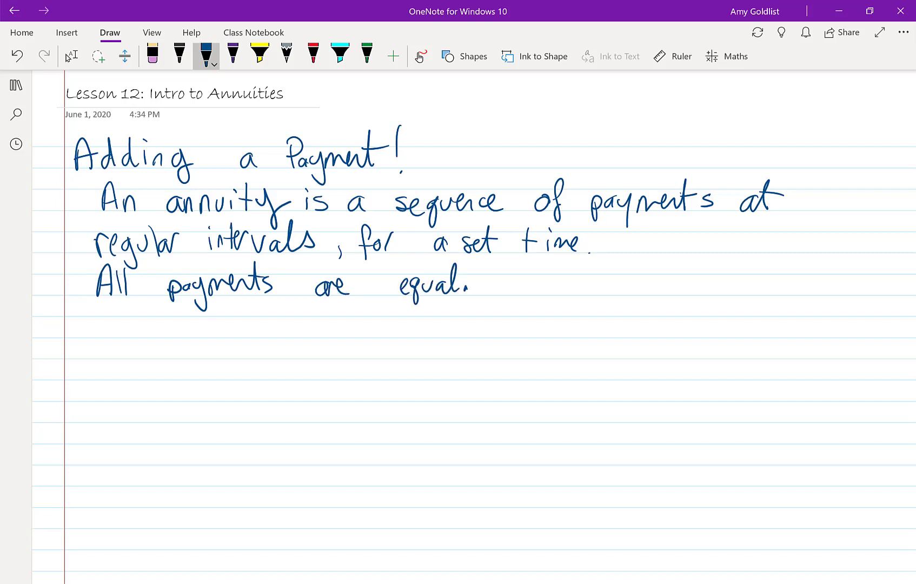
With the purple pen, handwrite 'examples' and underline it
left_click(233, 52)
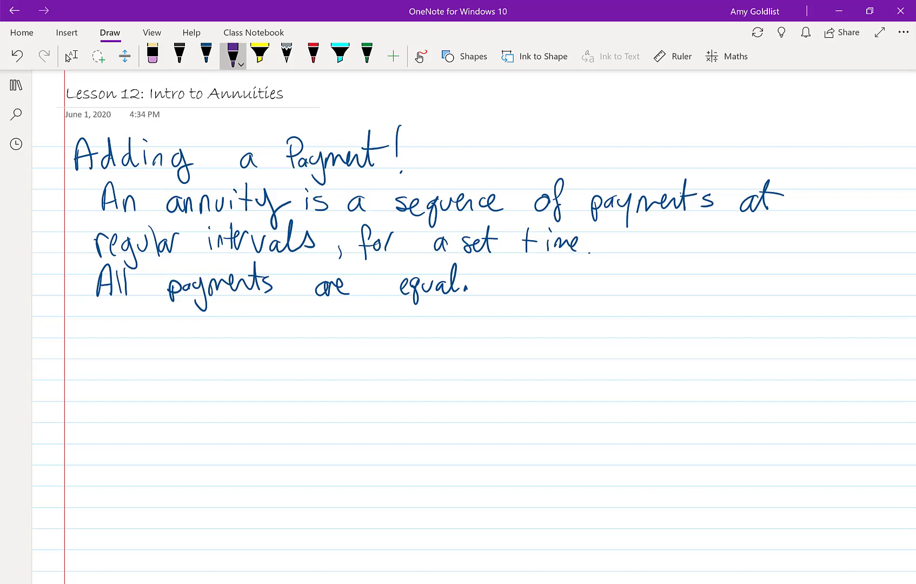
left_click_drag(71, 330, 95, 336)
left_click(100, 325)
mouse_move(92, 322)
left_mouse_down()
mouse_move(84, 337)
mouse_move(119, 336)
left_mouse_up()
mouse_move(121, 322)
left_mouse_down()
mouse_move(122, 342)
mouse_move(132, 330)
left_mouse_up()
left_click_drag(134, 327, 146, 334)
mouse_move(69, 342)
left_mouse_down()
mouse_move(168, 338)
mouse_move(143, 350)
left_mouse_up()
Start the first bullet with 'I am going to put $100 a month'
left_click_drag(128, 353, 127, 368)
left_click_drag(117, 368, 187, 368)
mouse_move(228, 356)
left_mouse_down()
mouse_move(217, 361)
mouse_move(221, 380)
mouse_move(232, 366)
left_mouse_up()
mouse_move(247, 356)
left_mouse_down()
mouse_move(247, 366)
mouse_move(269, 361)
left_mouse_up()
left_click_drag(277, 351, 270, 372)
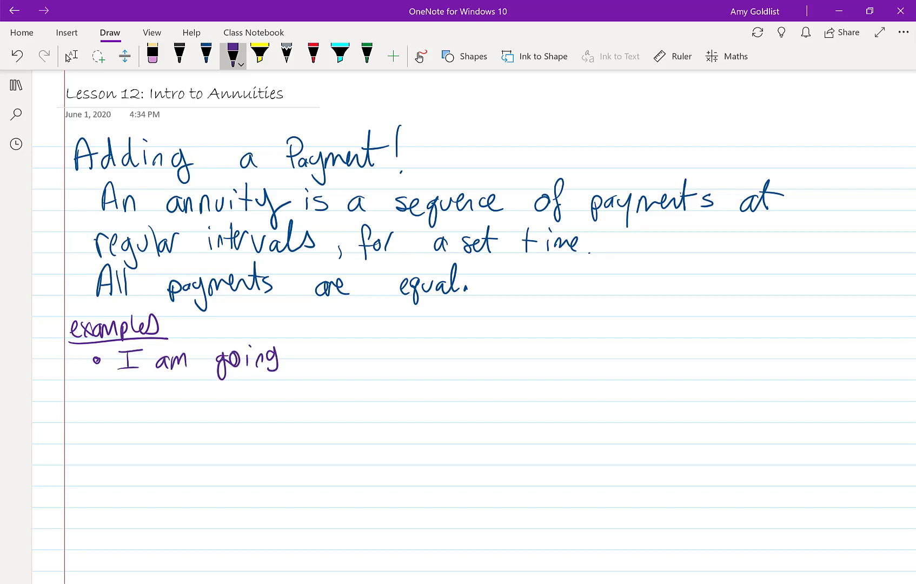
mouse_move(314, 340)
left_mouse_down()
mouse_move(318, 366)
mouse_move(329, 347)
left_mouse_up()
left_click_drag(327, 351, 355, 374)
left_click_drag(356, 352, 373, 360)
left_click_drag(380, 336, 383, 363)
left_click_drag(374, 353, 389, 349)
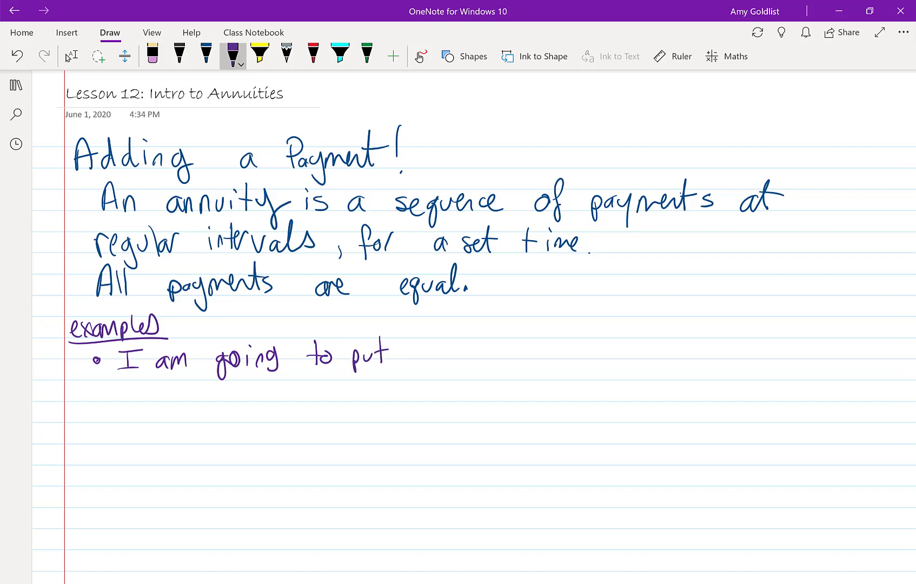
mouse_move(453, 342)
left_mouse_down()
mouse_move(441, 356)
mouse_move(484, 348)
left_mouse_up()
mouse_move(528, 352)
left_mouse_down()
mouse_move(519, 357)
mouse_move(529, 362)
left_mouse_up()
mouse_move(536, 361)
left_mouse_down()
mouse_move(544, 347)
mouse_move(554, 359)
left_mouse_up()
left_click_drag(560, 349, 574, 357)
mouse_move(585, 337)
left_mouse_down()
mouse_move(586, 356)
mouse_move(593, 344)
left_mouse_up()
mouse_move(589, 344)
left_mouse_down()
mouse_move(601, 358)
mouse_move(658, 348)
left_mouse_up()
Finish the first example with 'into the bank for 3 years'
left_click_drag(667, 335, 669, 358)
left_click_drag(662, 347, 675, 347)
mouse_move(706, 340)
left_mouse_down()
mouse_move(706, 360)
mouse_move(712, 345)
left_mouse_up()
left_click_drag(712, 359, 746, 357)
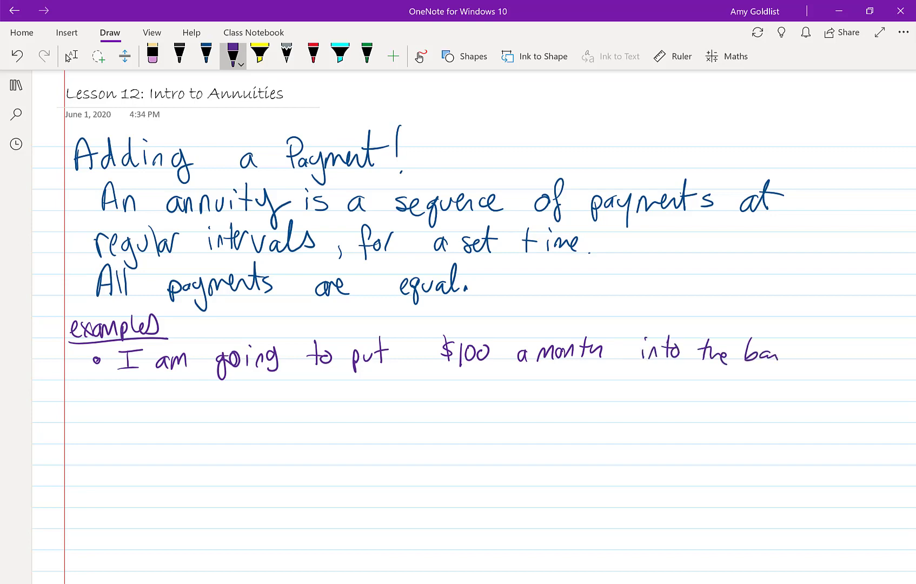
left_click_drag(789, 329, 792, 362)
left_click_drag(806, 343, 809, 363)
left_click_drag(141, 373, 134, 401)
left_click_drag(134, 389, 161, 385)
left_click_drag(171, 398, 176, 380)
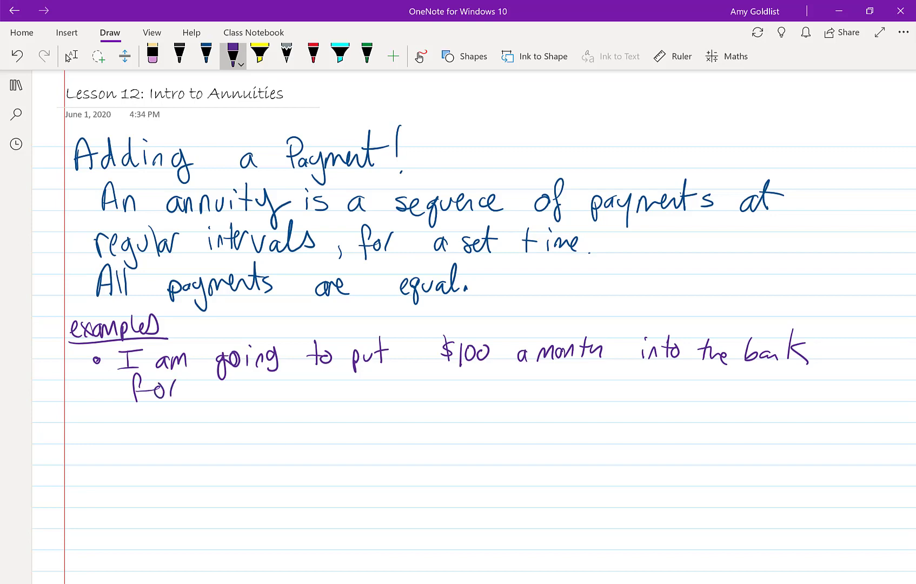
mouse_move(243, 378)
left_mouse_down()
mouse_move(239, 403)
mouse_move(277, 415)
mouse_move(294, 398)
left_mouse_up()
mouse_move(304, 390)
left_mouse_down()
mouse_move(307, 398)
mouse_move(320, 384)
left_mouse_up()
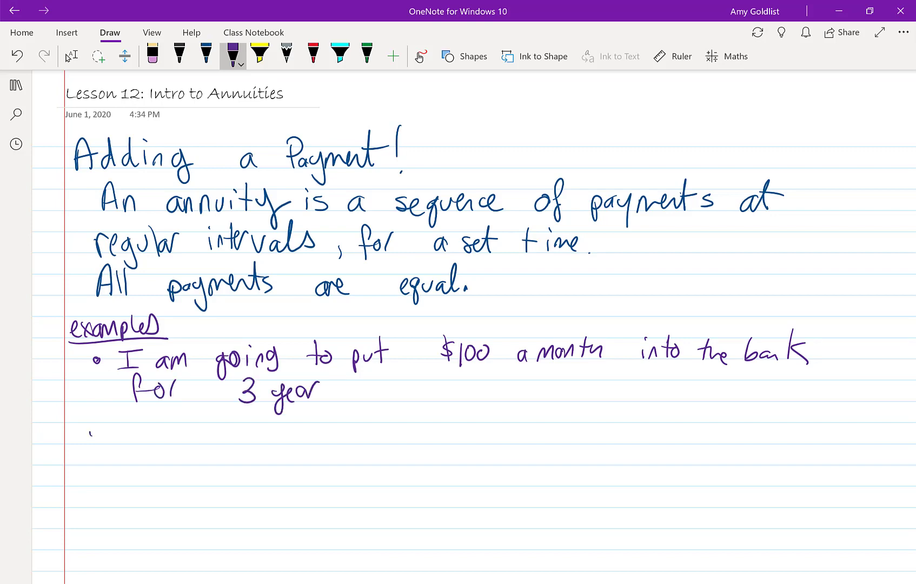
Write the second bullet 'I am living off of credit, every semester (twice a year)'
left_click_drag(127, 427, 127, 449)
left_click_drag(115, 451, 190, 447)
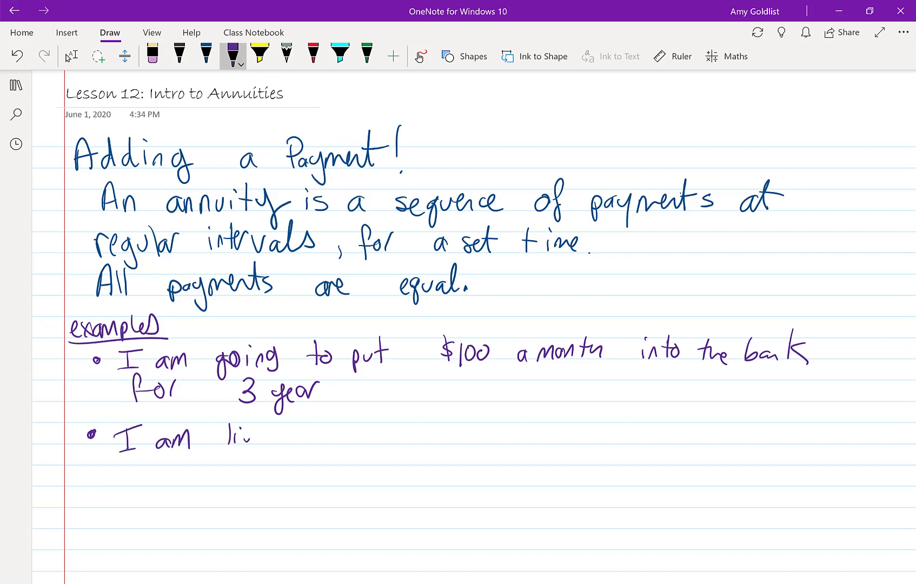
left_click_drag(266, 445, 274, 444)
left_click_drag(288, 427, 282, 453)
left_click_drag(347, 418, 339, 454)
left_click_drag(362, 415, 352, 452)
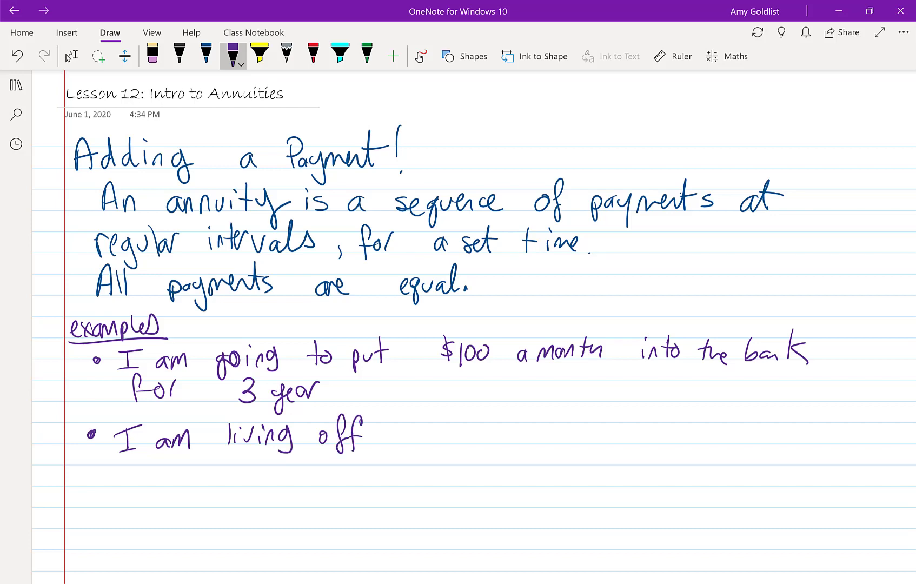
left_click_drag(404, 431, 404, 431)
left_click_drag(417, 413, 409, 454)
mouse_move(450, 432)
left_mouse_down()
mouse_move(449, 446)
mouse_move(486, 442)
left_mouse_up()
left_click_drag(494, 438, 496, 439)
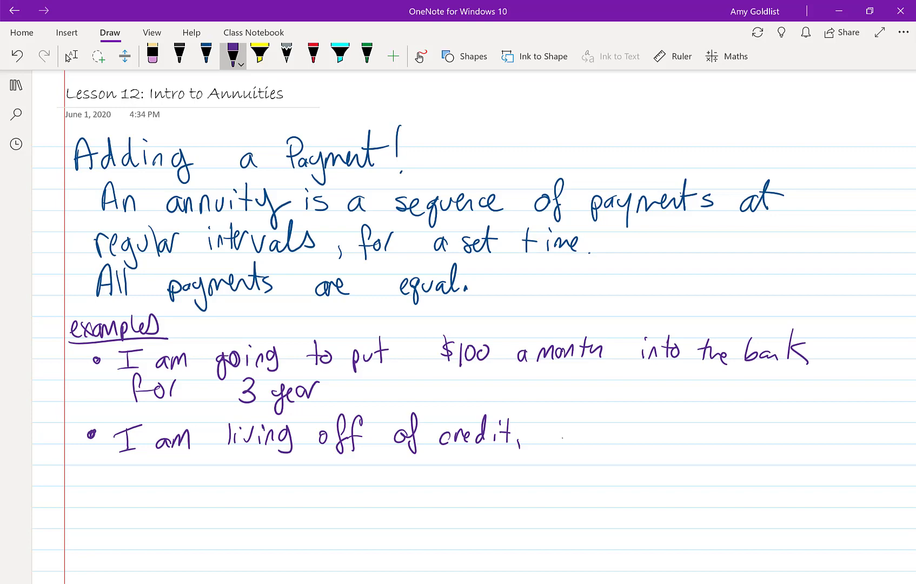
mouse_move(562, 438)
left_mouse_down()
mouse_move(614, 427)
mouse_move(624, 460)
left_mouse_up()
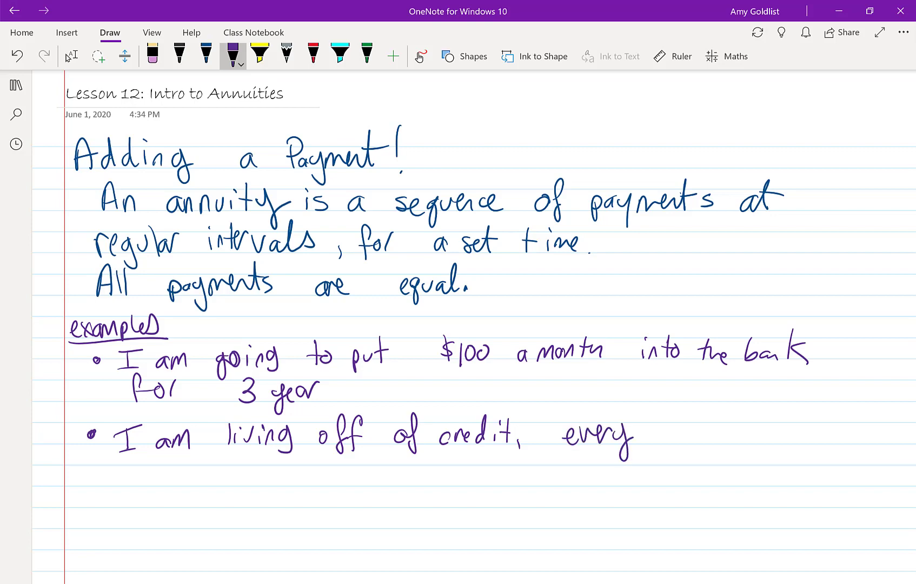
mouse_move(669, 429)
left_mouse_down()
mouse_move(697, 442)
mouse_move(720, 428)
mouse_move(727, 443)
left_mouse_up()
mouse_move(722, 435)
left_mouse_down()
mouse_move(742, 439)
mouse_move(755, 428)
left_mouse_up()
mouse_move(778, 412)
left_mouse_down()
mouse_move(765, 449)
mouse_move(775, 447)
left_mouse_up()
mouse_move(794, 435)
left_mouse_down()
mouse_move(797, 444)
mouse_move(823, 440)
left_mouse_up()
mouse_move(836, 431)
left_mouse_down()
mouse_move(833, 442)
mouse_move(854, 437)
left_mouse_up()
left_click_drag(863, 425, 855, 453)
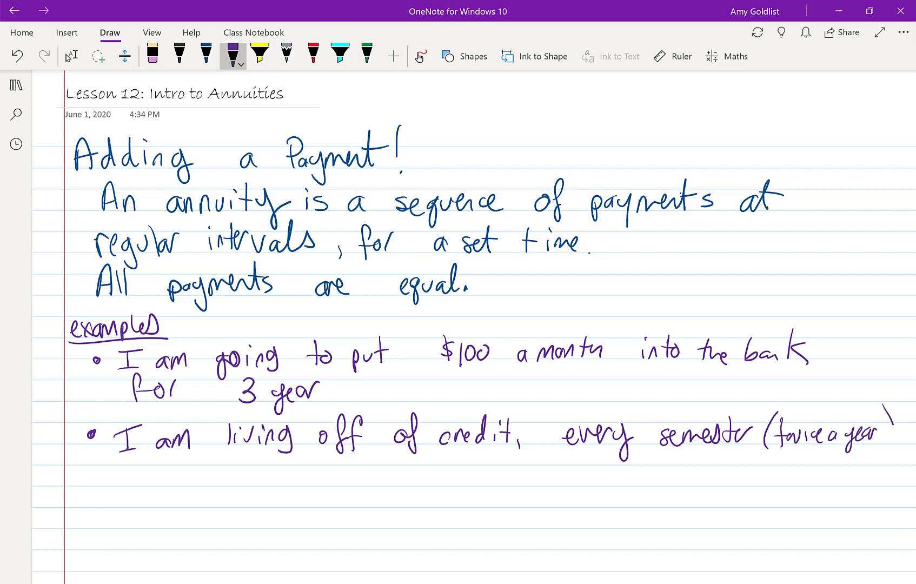
left_click_drag(894, 425, 884, 443)
Add 'I borrow $5000 for living expenses' below the second example
mouse_move(133, 458)
left_mouse_down()
mouse_move(125, 490)
mouse_move(174, 476)
left_mouse_up()
mouse_move(179, 483)
left_mouse_down()
mouse_move(184, 469)
mouse_move(209, 471)
left_mouse_up()
left_click_drag(210, 468, 228, 466)
mouse_move(291, 464)
left_mouse_down()
mouse_move(279, 473)
mouse_move(297, 485)
left_mouse_up()
left_click_drag(323, 470, 350, 465)
left_click_drag(425, 461, 412, 491)
left_click_drag(412, 478, 441, 472)
mouse_move(492, 487)
left_mouse_down()
mouse_move(524, 464)
mouse_move(553, 495)
left_mouse_up()
mouse_move(615, 475)
left_mouse_down()
mouse_move(608, 485)
mouse_move(630, 485)
left_mouse_up()
mouse_move(630, 470)
left_mouse_down()
mouse_move(620, 487)
mouse_move(636, 495)
left_mouse_up()
mouse_move(636, 477)
left_mouse_down()
mouse_move(655, 470)
mouse_move(663, 484)
left_mouse_up()
mouse_move(669, 485)
left_mouse_down()
mouse_move(680, 476)
mouse_move(682, 486)
left_mouse_up()
left_click_drag(692, 478, 701, 484)
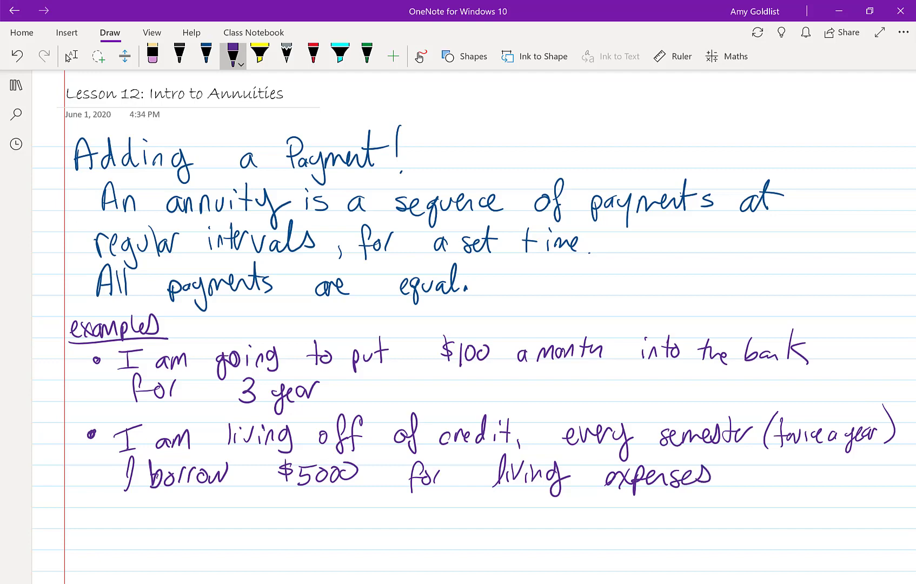
scroll(474, 328, "down", 2)
In red ink, handwrite 'ACCUMULATION: The balance is GROWING' below the examples
left_click(313, 54)
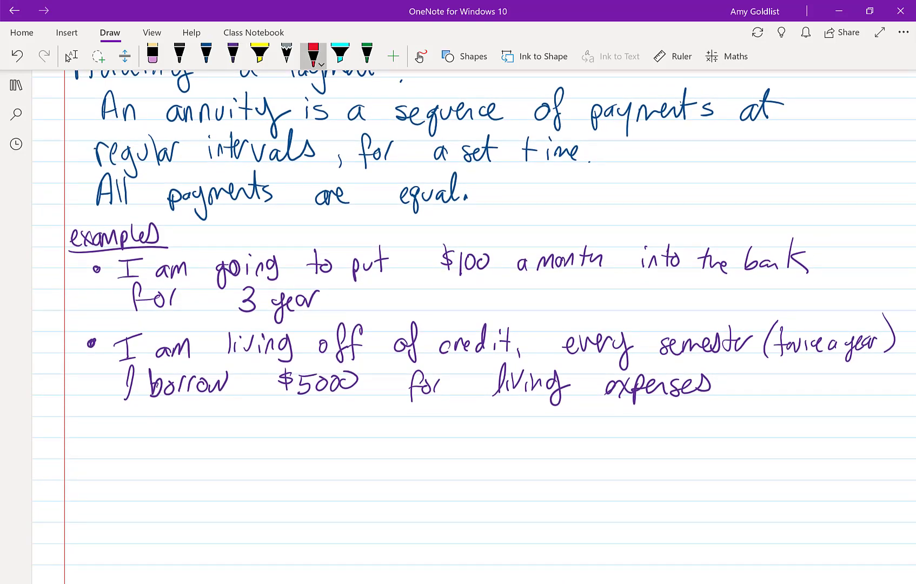
left_click_drag(91, 443, 98, 412)
mouse_move(98, 412)
left_mouse_down()
mouse_move(105, 442)
mouse_move(103, 429)
left_mouse_up()
mouse_move(132, 421)
left_mouse_down()
mouse_move(128, 435)
mouse_move(139, 433)
left_mouse_up()
left_click_drag(151, 423, 151, 432)
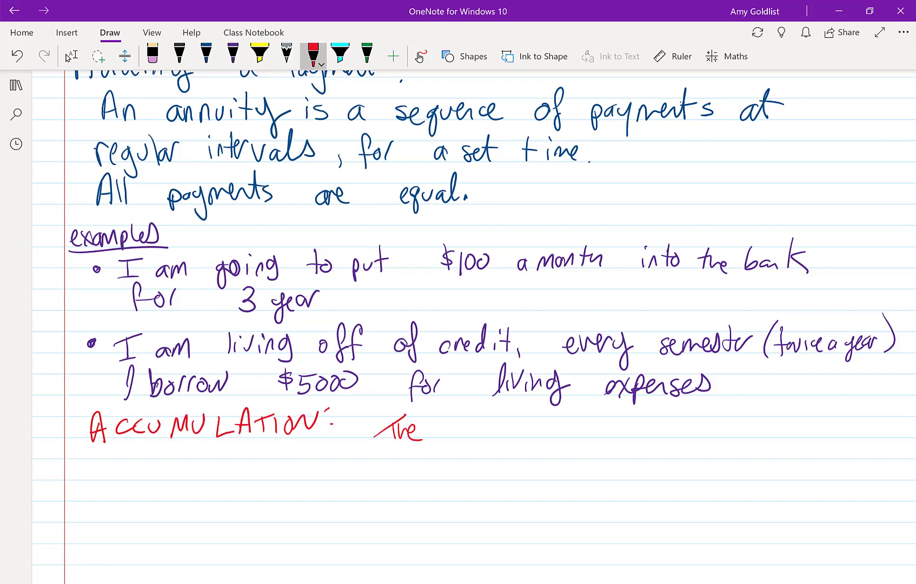
mouse_move(463, 413)
left_mouse_down()
mouse_move(467, 437)
mouse_move(494, 439)
left_mouse_up()
mouse_move(508, 426)
left_mouse_down()
mouse_move(509, 439)
mouse_move(521, 439)
left_mouse_up()
mouse_move(533, 427)
left_mouse_down()
mouse_move(532, 439)
mouse_move(549, 436)
left_mouse_up()
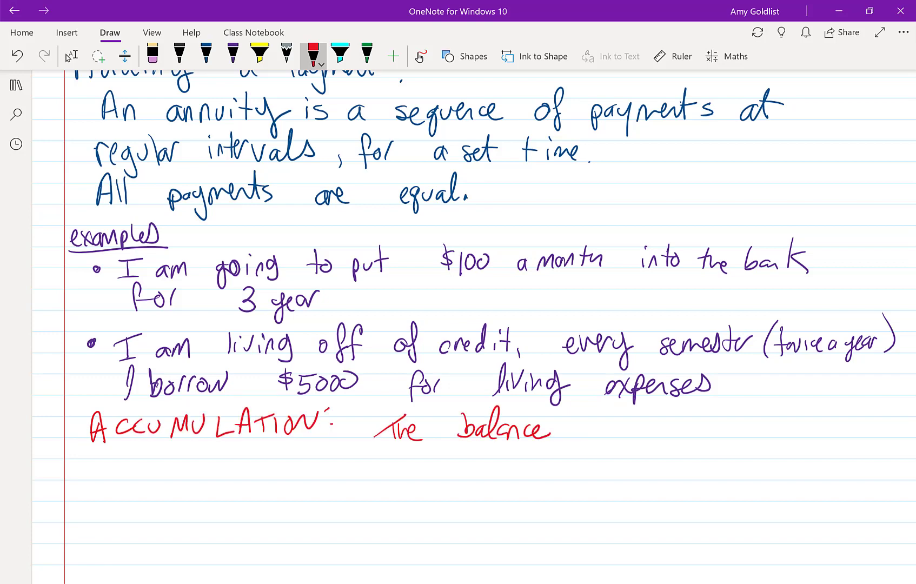
left_click_drag(621, 424, 609, 438)
mouse_move(673, 417)
left_mouse_down()
mouse_move(656, 424)
mouse_move(695, 435)
mouse_move(701, 422)
left_mouse_up()
left_click_drag(711, 427, 732, 412)
left_click_drag(739, 419, 739, 434)
left_click_drag(744, 436, 767, 418)
mouse_move(785, 414)
left_mouse_down()
mouse_move(773, 427)
mouse_move(784, 433)
left_mouse_up()
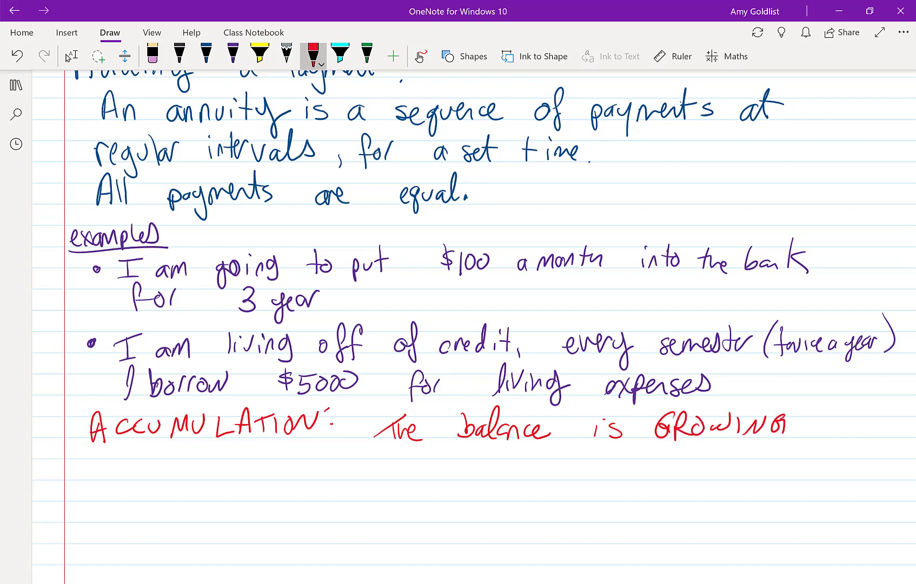
Add an arrow bullet reading 'My bank balance is higher each month'
mouse_move(169, 451)
left_mouse_down()
mouse_move(169, 469)
mouse_move(219, 468)
mouse_move(234, 483)
left_mouse_up()
left_click_drag(265, 448, 272, 467)
mouse_move(278, 464)
left_mouse_down()
mouse_move(290, 459)
mouse_move(305, 468)
left_mouse_up()
mouse_move(322, 451)
left_mouse_down()
mouse_move(324, 468)
mouse_move(366, 459)
left_mouse_up()
mouse_move(377, 455)
left_mouse_down()
mouse_move(378, 466)
mouse_move(387, 464)
left_mouse_up()
left_click_drag(397, 454, 406, 452)
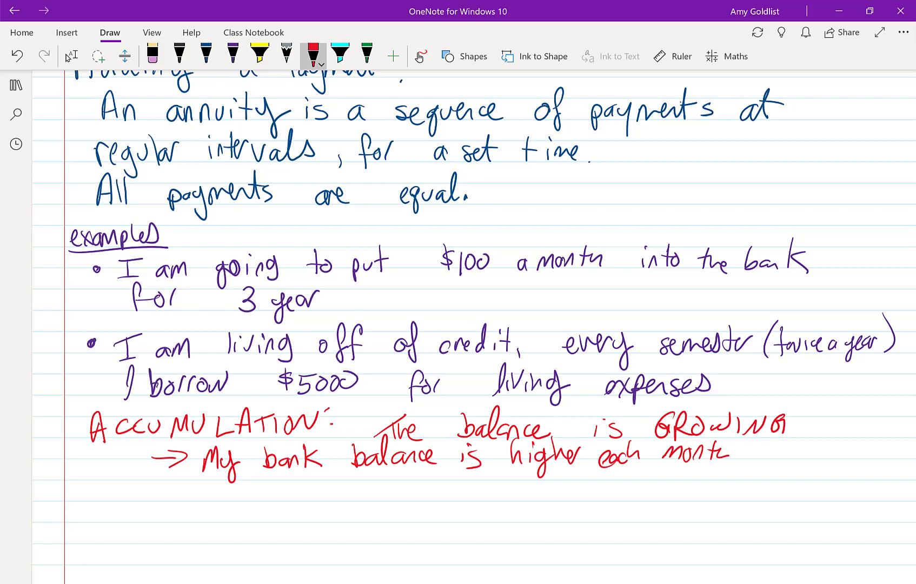
Add a second arrow bullet reading 'My debt grows every 6 months'
left_click_drag(152, 490, 176, 494)
left_click_drag(164, 482, 167, 503)
left_click_drag(219, 480, 228, 499)
left_click_drag(234, 485, 248, 517)
mouse_move(292, 493)
left_mouse_down()
mouse_move(279, 498)
mouse_move(292, 501)
left_mouse_up()
left_click_drag(293, 495, 301, 500)
mouse_move(584, 490)
left_mouse_down()
mouse_move(579, 501)
mouse_move(618, 500)
left_mouse_up()
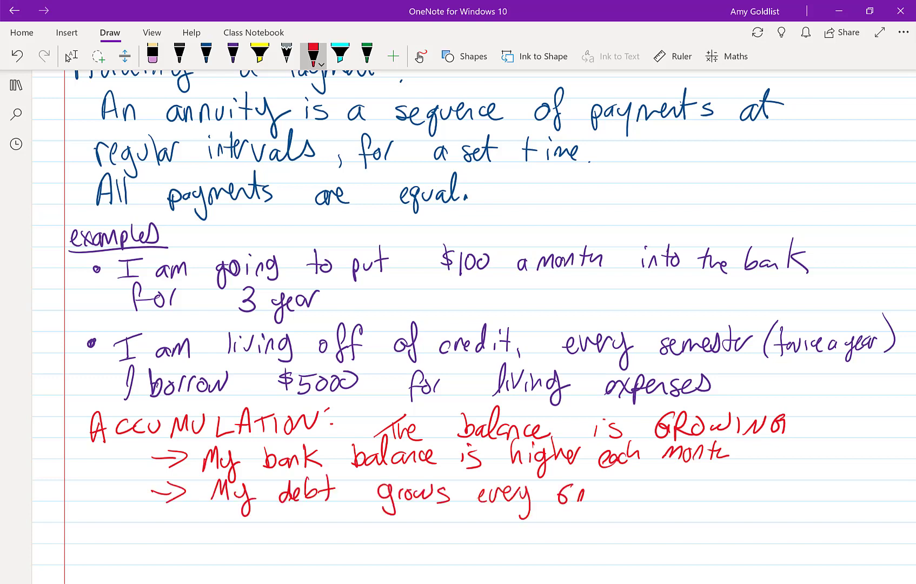
mouse_move(623, 476)
left_mouse_down()
mouse_move(625, 501)
mouse_move(633, 484)
left_mouse_up()
left_click_drag(630, 477, 643, 501)
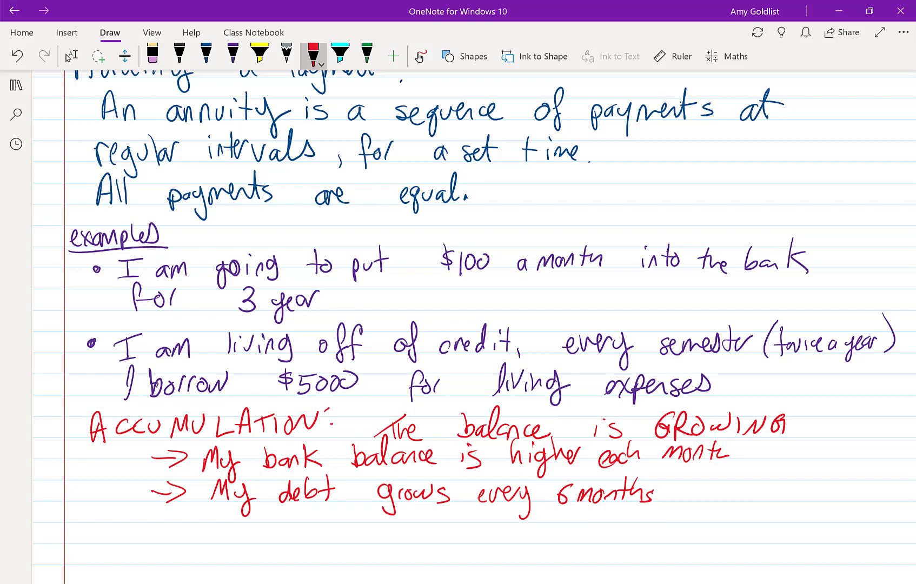
scroll(473, 324, "down", 3)
Switch to purple ink and write an underlined 'Examples' heading below the red notes
left_click(71, 54)
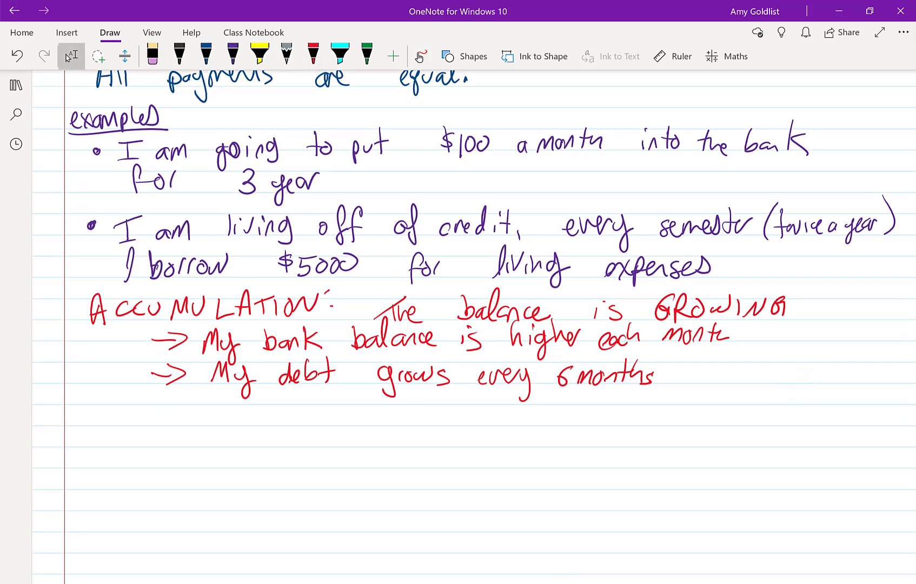
left_click(234, 55)
left_click_drag(81, 416, 73, 430)
mouse_move(75, 421)
left_mouse_down()
mouse_move(93, 431)
mouse_move(132, 425)
left_mouse_up()
left_click_drag(135, 424, 157, 425)
left_click_drag(163, 408, 152, 432)
mouse_move(77, 440)
left_mouse_down()
mouse_move(186, 427)
mouse_move(164, 439)
left_mouse_up()
Handwrite the first bullet: 'I have a mortgage of $300,000'
mouse_move(153, 443)
left_mouse_down()
mouse_move(146, 460)
mouse_move(164, 458)
left_mouse_up()
mouse_move(179, 441)
left_mouse_down()
mouse_move(189, 456)
mouse_move(204, 445)
mouse_move(264, 455)
mouse_move(315, 444)
mouse_move(323, 455)
left_mouse_up()
left_click_drag(317, 444, 331, 441)
mouse_move(336, 447)
left_mouse_down()
mouse_move(347, 440)
mouse_move(336, 466)
left_mouse_up()
left_click_drag(351, 442, 358, 450)
mouse_move(370, 441)
left_mouse_down()
mouse_move(362, 463)
mouse_move(382, 435)
left_mouse_up()
left_click_drag(438, 429, 431, 462)
left_click_drag(424, 447, 473, 445)
mouse_move(481, 427)
left_mouse_down()
mouse_move(479, 454)
mouse_move(509, 436)
left_mouse_up()
left_click_drag(525, 434, 530, 457)
mouse_move(550, 435)
left_mouse_down()
mouse_move(551, 448)
mouse_move(578, 435)
mouse_move(631, 453)
mouse_move(659, 451)
mouse_move(664, 441)
left_mouse_up()
Continue the mortgage example with 'every month I pay $2000'
mouse_move(667, 441)
left_mouse_down()
mouse_move(676, 468)
mouse_move(717, 449)
mouse_move(745, 450)
left_mouse_up()
mouse_move(739, 440)
left_mouse_down()
mouse_move(757, 435)
mouse_move(796, 455)
left_mouse_up()
left_click_drag(819, 437, 815, 453)
left_click_drag(816, 440, 831, 435)
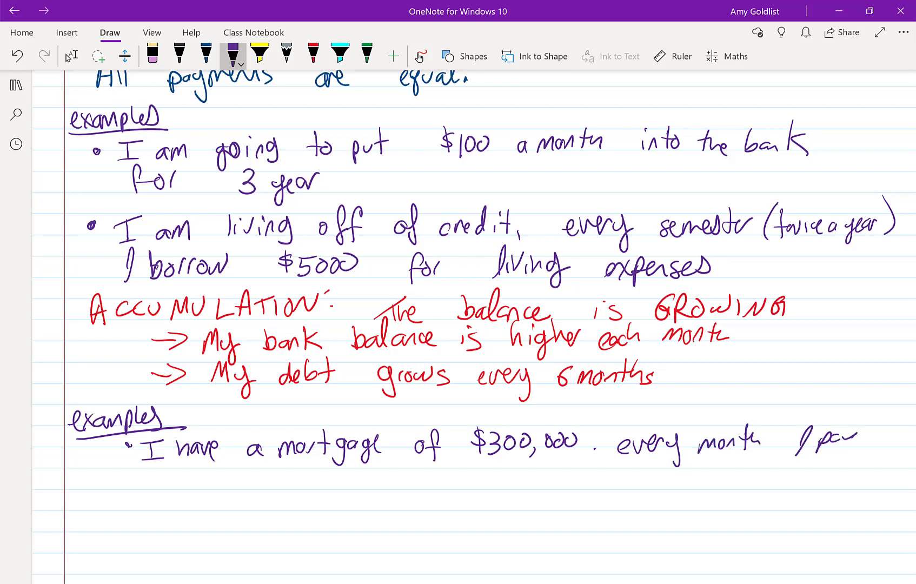
mouse_move(143, 470)
left_mouse_down()
mouse_move(130, 486)
mouse_move(138, 493)
left_mouse_up()
mouse_move(148, 477)
left_mouse_down()
mouse_move(165, 491)
mouse_move(177, 477)
mouse_move(194, 477)
left_mouse_up()
left_click_drag(217, 478, 219, 486)
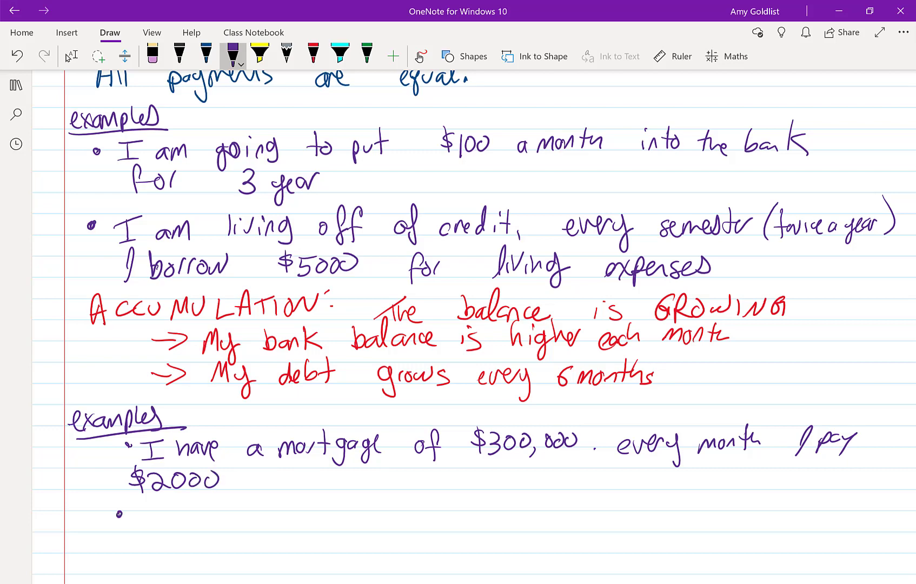
Handwrite the next bullet: 'I saved $ to take a year off'
left_click_drag(138, 513, 160, 506)
mouse_move(149, 508)
left_mouse_down()
mouse_move(147, 530)
mouse_move(160, 529)
left_mouse_up()
mouse_move(191, 517)
left_mouse_down()
mouse_move(176, 530)
mouse_move(224, 529)
left_mouse_up()
mouse_move(232, 520)
left_mouse_down()
mouse_move(239, 519)
mouse_move(233, 529)
left_mouse_up()
left_click_drag(239, 519, 240, 504)
left_click_drag(241, 504, 240, 532)
left_click_drag(296, 507, 288, 521)
left_click_drag(293, 498, 297, 531)
left_click_drag(325, 502, 341, 520)
mouse_move(373, 505)
left_mouse_down()
mouse_move(375, 533)
mouse_move(385, 520)
left_mouse_up()
left_click_drag(383, 520, 390, 531)
left_click_drag(392, 521, 469, 532)
mouse_move(485, 516)
left_mouse_down()
mouse_move(501, 520)
mouse_move(495, 547)
left_mouse_up()
left_click_drag(509, 528, 565, 527)
mouse_move(574, 529)
left_mouse_down()
mouse_move(587, 498)
mouse_move(590, 525)
left_mouse_up()
left_click_drag(586, 517, 597, 513)
Complete the savings line with 'every Quarter'
scroll(475, 325, "down", 2)
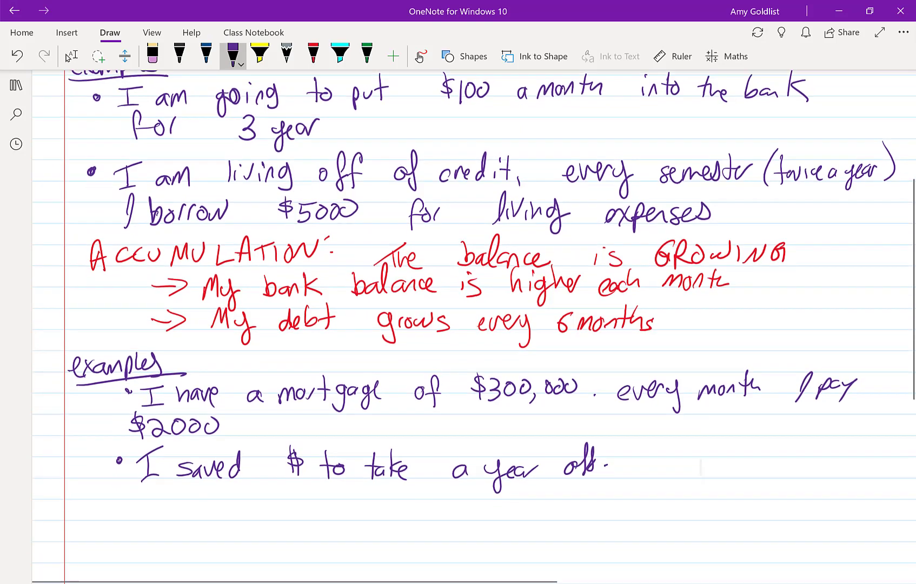
left_click_drag(644, 433, 656, 440)
mouse_move(657, 427)
left_mouse_down()
mouse_move(695, 429)
mouse_move(685, 457)
left_mouse_up()
left_click_drag(725, 420, 721, 441)
left_click_drag(721, 437, 749, 442)
mouse_move(749, 430)
left_mouse_down()
mouse_move(761, 443)
mouse_move(769, 432)
left_mouse_up()
mouse_move(776, 413)
left_mouse_down()
mouse_move(773, 442)
mouse_move(790, 425)
left_mouse_up()
left_click_drag(780, 436, 807, 425)
Write 'I take $6000 to pay my bills' beneath the savings line
left_click_drag(146, 447, 143, 482)
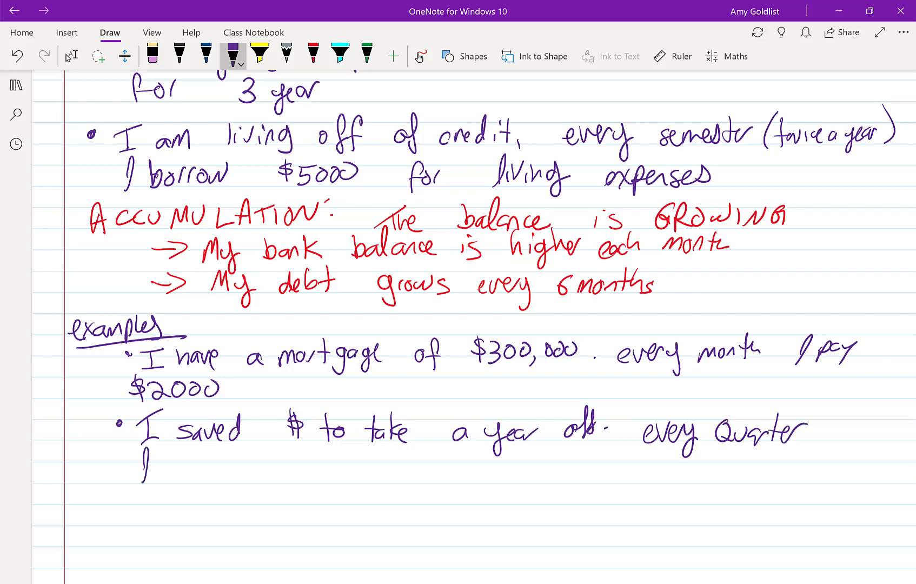
left_click_drag(181, 452, 178, 477)
mouse_move(168, 467)
left_mouse_down()
mouse_move(196, 468)
mouse_move(196, 478)
left_mouse_up()
mouse_move(204, 458)
left_mouse_down()
mouse_move(201, 474)
mouse_move(218, 478)
left_mouse_up()
mouse_move(279, 455)
left_mouse_down()
mouse_move(267, 472)
mouse_move(317, 461)
left_mouse_up()
left_click_drag(328, 454, 378, 482)
mouse_move(373, 472)
left_mouse_down()
mouse_move(393, 469)
mouse_move(439, 492)
left_mouse_up()
left_click_drag(439, 476, 464, 472)
mouse_move(463, 466)
left_mouse_down()
mouse_move(471, 489)
mouse_move(514, 467)
mouse_move(526, 488)
left_mouse_up()
mouse_move(565, 456)
left_mouse_down()
mouse_move(556, 477)
mouse_move(569, 472)
left_mouse_up()
left_click_drag(574, 468, 587, 478)
mouse_move(598, 452)
left_mouse_down()
mouse_move(595, 476)
mouse_move(603, 479)
left_mouse_up()
In red ink, write and underline the 'Ammortization' heading below the examples
left_click(313, 53)
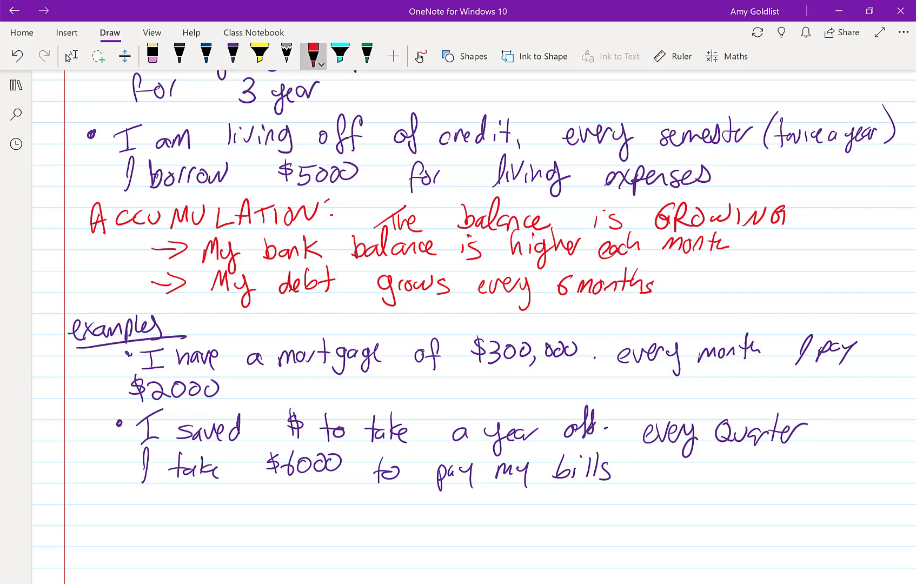
mouse_move(85, 528)
left_mouse_down()
mouse_move(90, 504)
mouse_move(97, 527)
left_mouse_up()
mouse_move(86, 515)
left_mouse_down()
mouse_move(119, 524)
mouse_move(145, 512)
left_mouse_up()
mouse_move(160, 503)
left_mouse_down()
mouse_move(156, 523)
mouse_move(188, 521)
left_mouse_up()
mouse_move(194, 506)
left_mouse_down()
mouse_move(213, 524)
mouse_move(219, 512)
left_mouse_up()
left_click_drag(222, 510, 230, 516)
left_click_drag(222, 506, 237, 502)
mouse_move(240, 508)
left_mouse_down()
mouse_move(240, 519)
mouse_move(252, 505)
mouse_move(272, 512)
left_mouse_up()
left_click_drag(98, 535, 264, 524)
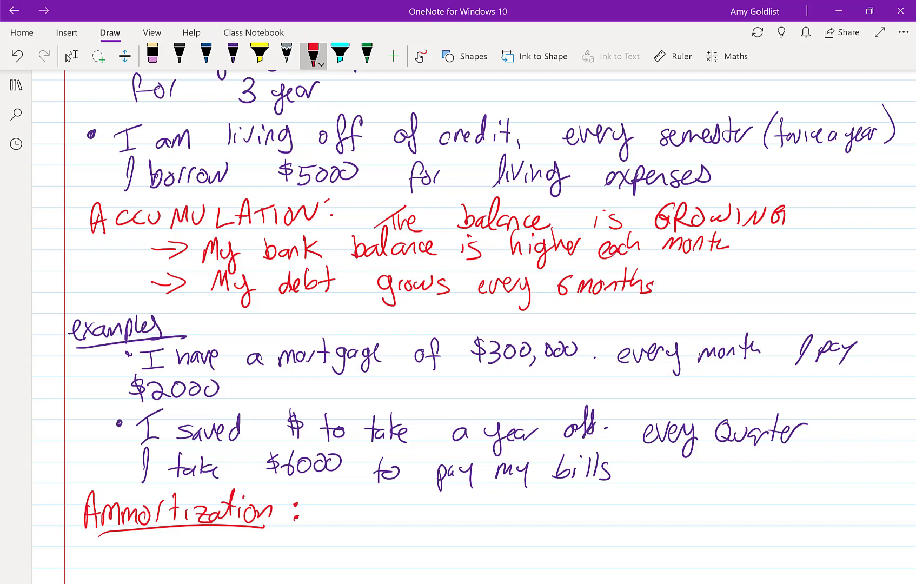
Write 'the balance is SHRINKING' after the Ammortization heading
left_click_drag(336, 502, 331, 528)
mouse_move(325, 514)
left_mouse_down()
mouse_move(345, 510)
mouse_move(358, 523)
left_mouse_up()
left_click_drag(360, 518, 378, 522)
mouse_move(412, 495)
left_mouse_down()
mouse_move(429, 517)
mouse_move(490, 512)
left_mouse_up()
mouse_move(549, 514)
left_mouse_down()
mouse_move(611, 505)
mouse_move(624, 525)
mouse_move(663, 524)
mouse_move(698, 498)
mouse_move(712, 524)
mouse_move(764, 499)
left_mouse_up()
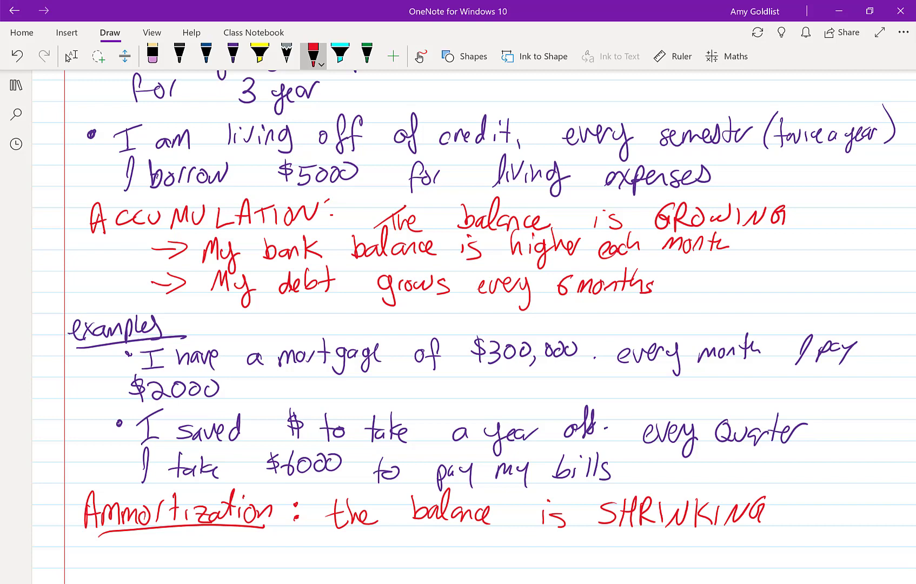
Add an arrow point 'My debt is lower each month' with 'lower' underlined
scroll(473, 325, "down", 3)
left_click_drag(145, 461, 182, 463)
mouse_move(190, 478)
left_mouse_down()
mouse_move(216, 470)
mouse_move(225, 492)
mouse_move(304, 471)
mouse_move(313, 478)
left_mouse_up()
left_click_drag(307, 466, 394, 476)
mouse_move(420, 452)
left_mouse_down()
mouse_move(415, 481)
mouse_move(487, 463)
left_mouse_up()
left_click_drag(419, 487, 540, 479)
mouse_move(550, 470)
left_mouse_down()
mouse_move(546, 481)
mouse_move(624, 480)
mouse_move(631, 470)
left_mouse_up()
left_click_drag(641, 480, 665, 480)
mouse_move(655, 463)
left_mouse_down()
mouse_move(672, 460)
mouse_move(686, 481)
left_mouse_up()
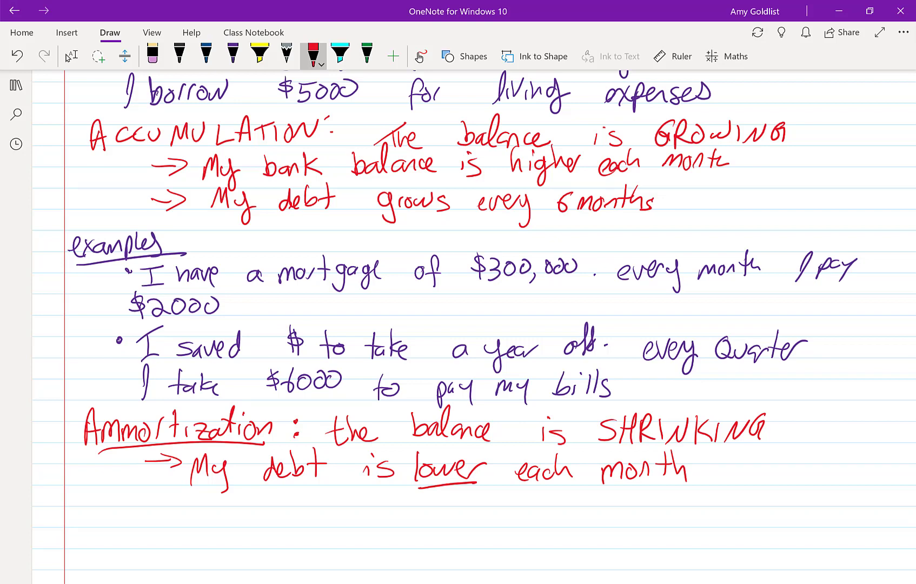
Add a second arrow point 'My bank balance is shrinking'
left_click_drag(148, 502, 180, 507)
mouse_move(171, 496)
left_mouse_down()
mouse_move(172, 519)
mouse_move(217, 510)
mouse_move(227, 528)
left_mouse_up()
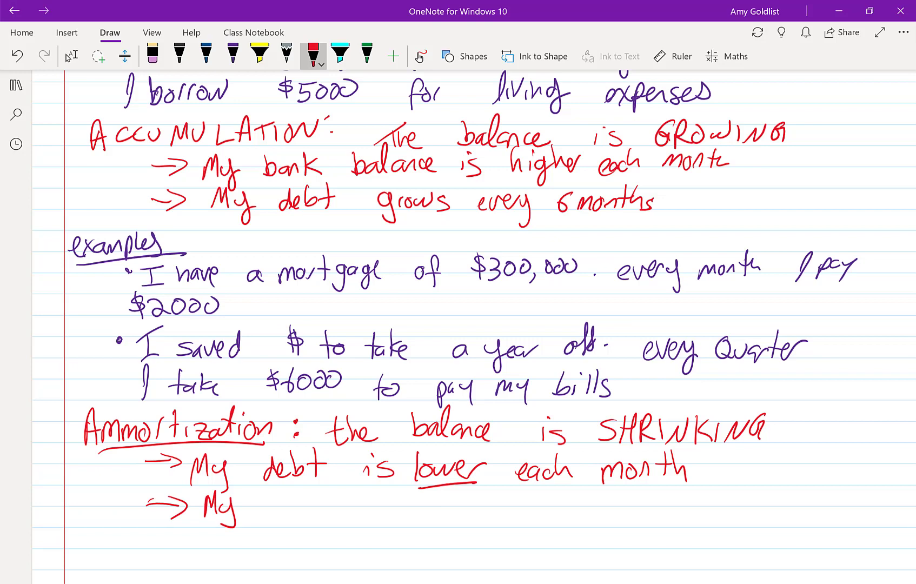
mouse_move(269, 499)
left_mouse_down()
mouse_move(282, 519)
mouse_move(304, 515)
left_mouse_up()
left_click_drag(316, 503, 314, 516)
mouse_move(318, 511)
left_mouse_down()
mouse_move(330, 510)
mouse_move(319, 513)
left_mouse_up()
left_click_drag(336, 495, 336, 517)
mouse_move(380, 491)
left_mouse_down()
mouse_move(377, 517)
mouse_move(388, 508)
left_mouse_up()
left_click_drag(402, 507, 407, 518)
left_click_drag(423, 500, 431, 513)
mouse_move(446, 501)
left_mouse_down()
mouse_move(446, 514)
mouse_move(501, 516)
left_mouse_up()
mouse_move(547, 502)
left_mouse_down()
mouse_move(532, 518)
mouse_move(552, 514)
left_mouse_up()
left_click_drag(552, 508, 563, 514)
left_click_drag(568, 515, 574, 497)
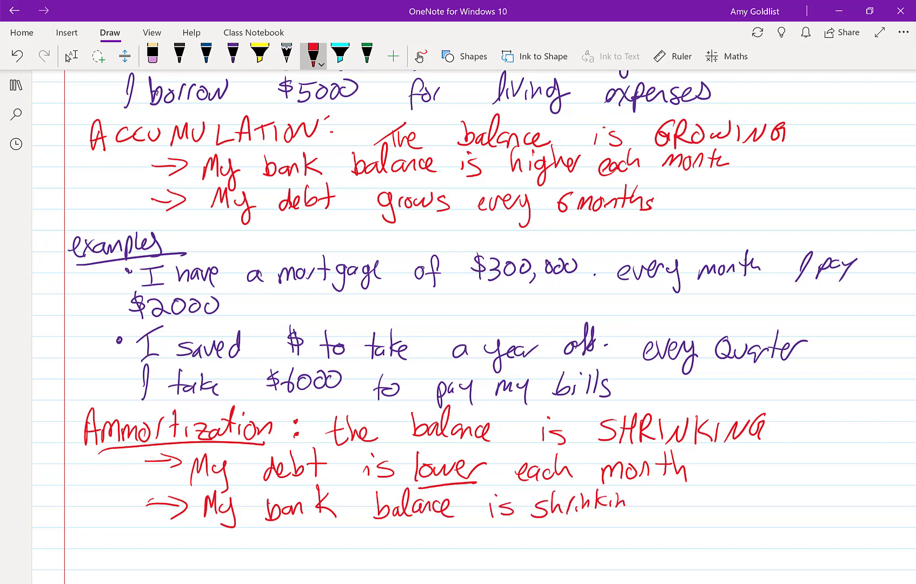
left_click_drag(636, 500, 628, 519)
scroll(474, 325, "down", 2)
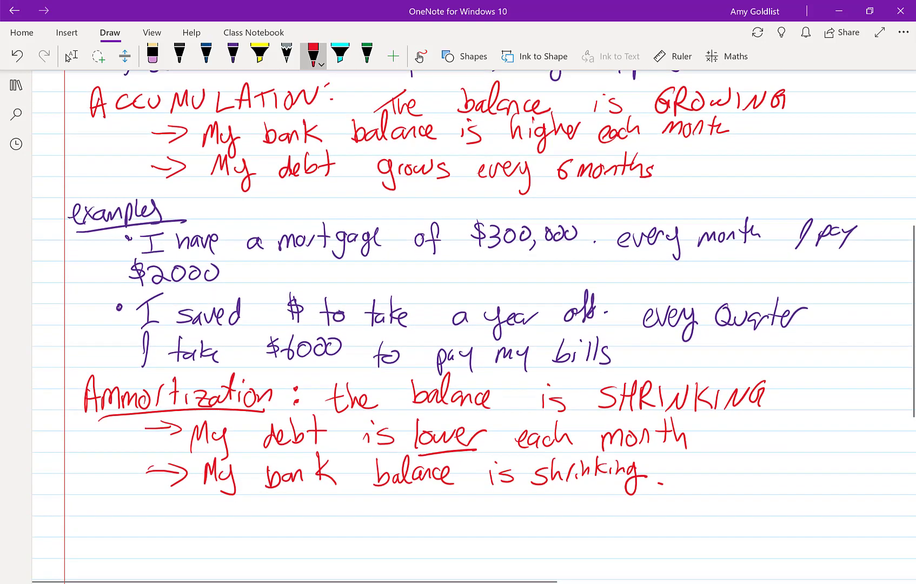
Highlight the ACCUMULATION and Ammortization headings in yellow
left_click(71, 55)
left_click(260, 54)
left_click_drag(92, 98, 326, 96)
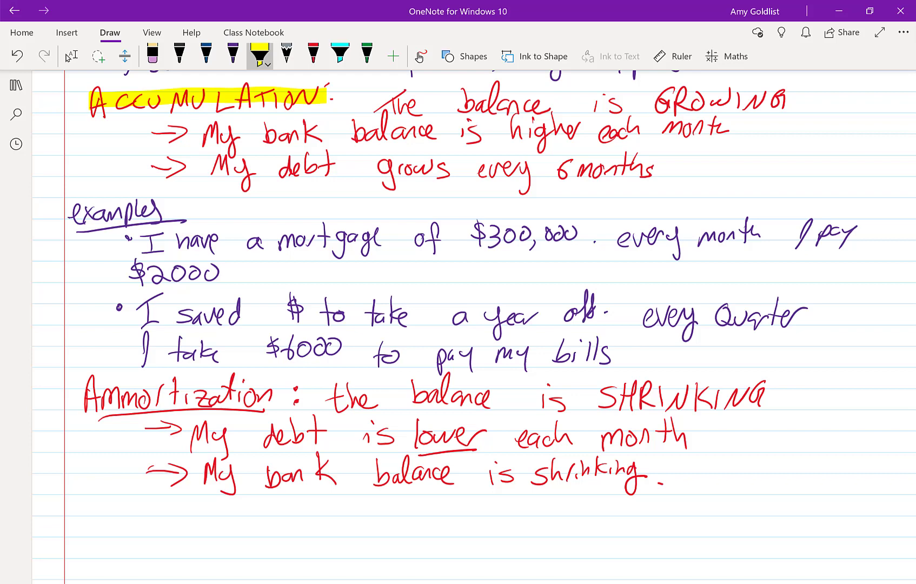
left_click_drag(86, 399, 284, 385)
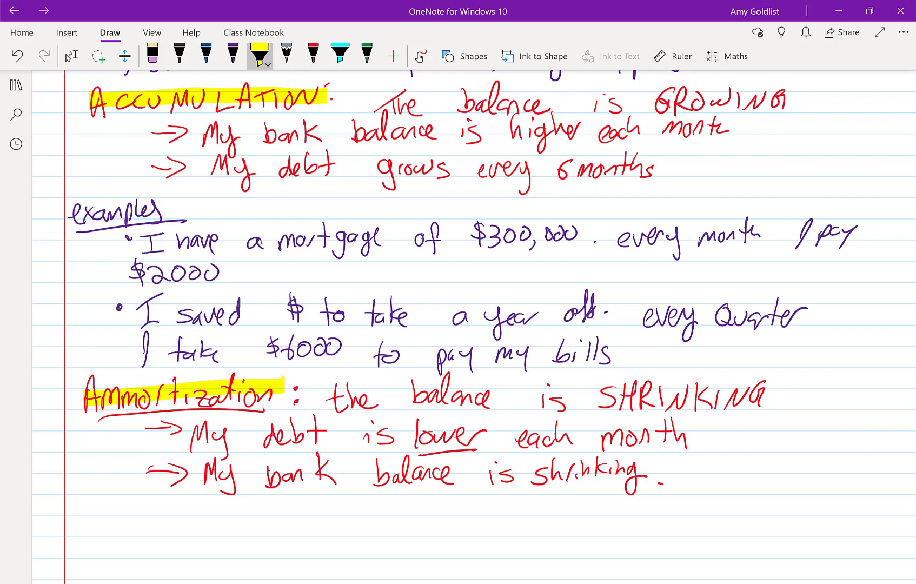
scroll(68, 57, "down", 3)
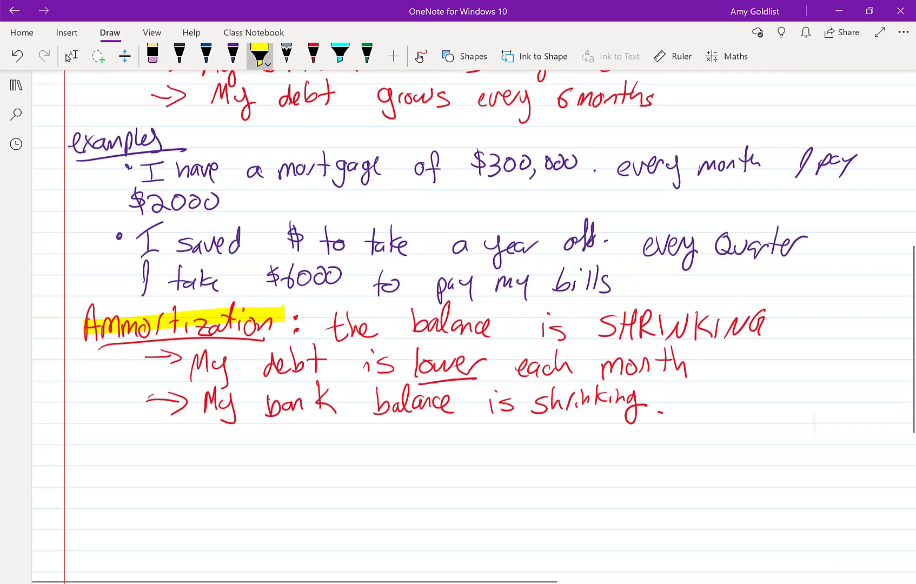
In green ink, draw a separator line and write the heading 'When the payment happens'
left_click(71, 56)
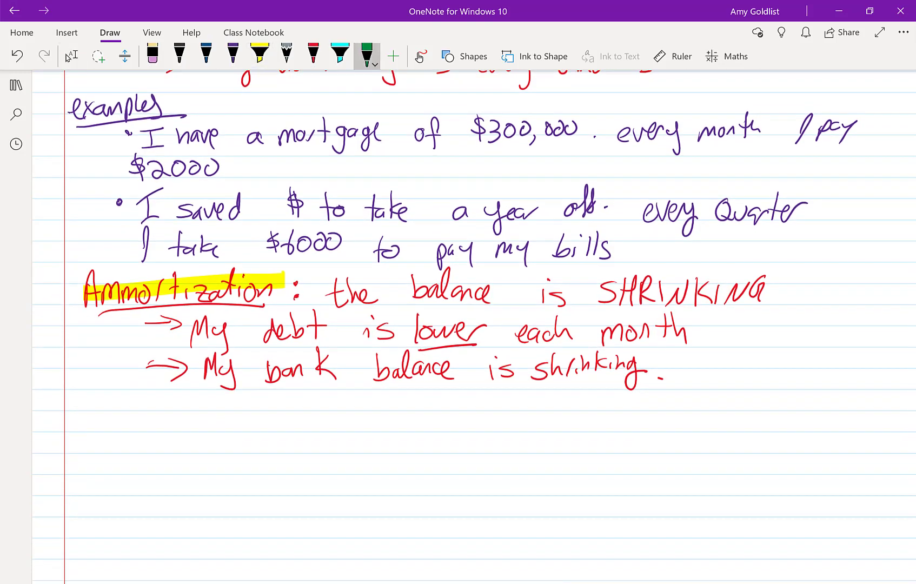
left_click_drag(73, 391, 221, 390)
mouse_move(86, 404)
left_mouse_down()
mouse_move(95, 428)
mouse_move(110, 402)
left_mouse_up()
mouse_move(116, 396)
left_mouse_down()
mouse_move(118, 425)
mouse_move(134, 425)
left_mouse_up()
left_click_drag(136, 416, 151, 432)
mouse_move(188, 403)
left_mouse_down()
mouse_move(187, 437)
mouse_move(199, 419)
left_mouse_up()
left_click_drag(196, 405, 229, 428)
mouse_move(259, 414)
left_mouse_down()
mouse_move(262, 438)
mouse_move(269, 427)
left_mouse_up()
mouse_move(273, 419)
left_mouse_down()
mouse_move(300, 447)
mouse_move(326, 427)
mouse_move(360, 427)
left_mouse_up()
left_click_drag(346, 413, 422, 426)
mouse_move(428, 420)
left_mouse_down()
mouse_move(431, 441)
mouse_move(436, 428)
left_mouse_up()
mouse_move(445, 414)
left_mouse_down()
mouse_move(448, 441)
mouse_move(455, 428)
left_mouse_up()
left_click_drag(457, 426, 479, 428)
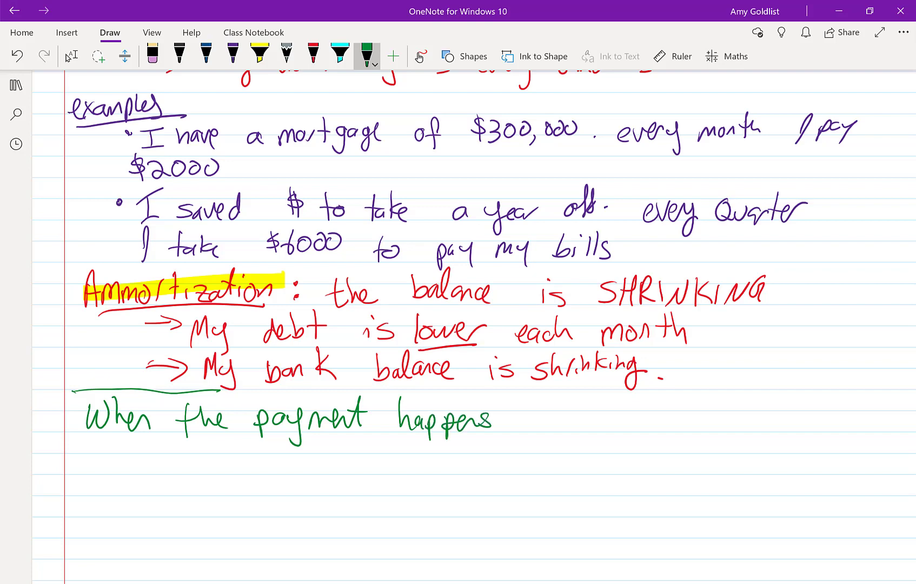
Write 'END of the period: Ordinary Annuity' beneath the heading
mouse_move(154, 451)
left_mouse_down()
mouse_move(170, 473)
mouse_move(172, 445)
left_mouse_up()
left_click_drag(153, 460, 167, 458)
mouse_move(175, 473)
left_mouse_down()
mouse_move(177, 453)
mouse_move(196, 448)
left_mouse_up()
left_click_drag(203, 452, 199, 474)
left_click_drag(274, 456, 316, 470)
left_click_drag(304, 457, 342, 469)
mouse_move(357, 459)
left_mouse_down()
mouse_move(356, 479)
mouse_move(359, 465)
left_mouse_up()
left_click_drag(372, 464, 406, 457)
left_click_drag(424, 458, 428, 468)
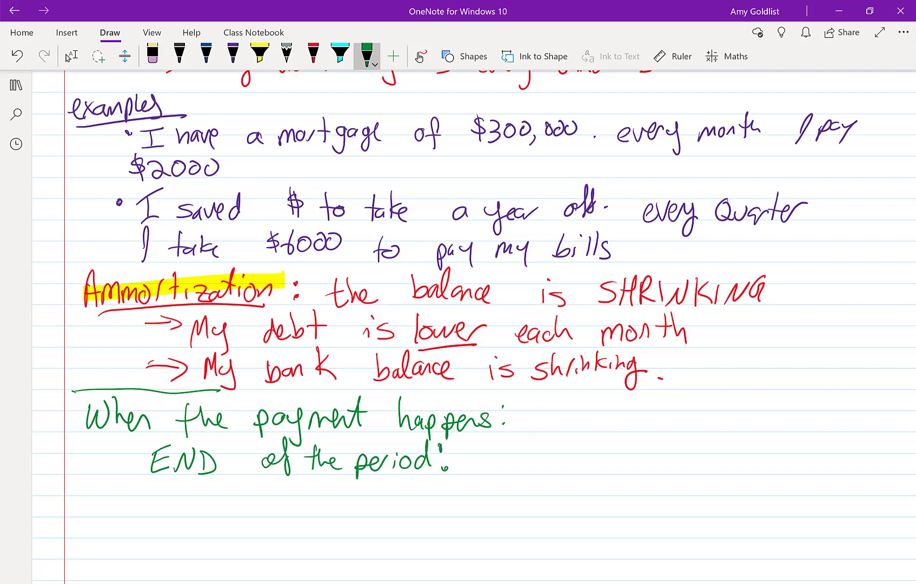
left_click_drag(503, 452, 547, 474)
mouse_move(554, 459)
left_mouse_down()
mouse_move(558, 473)
mouse_move(572, 471)
left_mouse_up()
mouse_move(589, 458)
left_mouse_down()
mouse_move(589, 471)
mouse_move(606, 460)
mouse_move(599, 482)
mouse_move(655, 474)
mouse_move(659, 463)
left_mouse_up()
mouse_move(662, 473)
left_mouse_down()
mouse_move(684, 473)
mouse_move(709, 456)
mouse_move(713, 473)
mouse_move(731, 465)
left_mouse_up()
left_click_drag(735, 457, 737, 491)
Highlight the words END and Ordinary in yellow
left_click(259, 54)
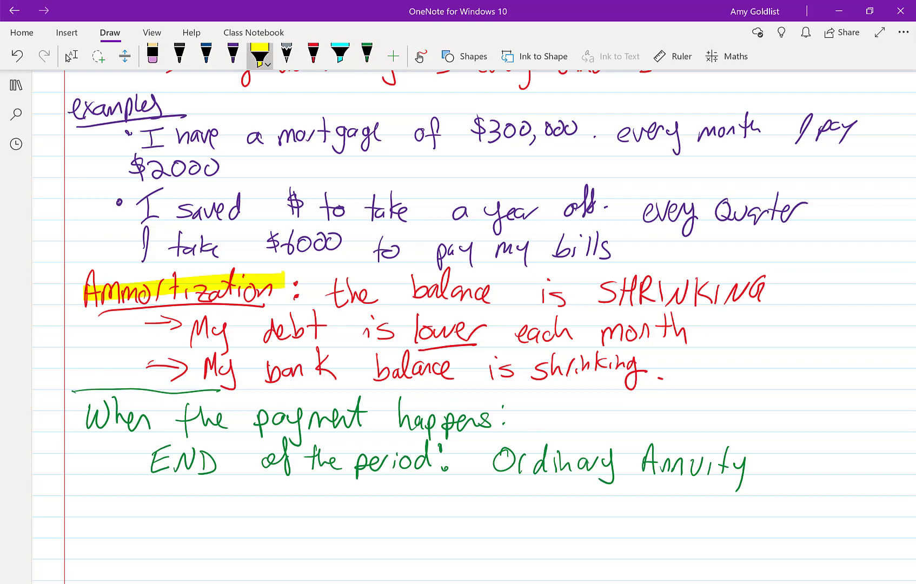
left_click_drag(147, 460, 214, 460)
left_click_drag(494, 460, 618, 461)
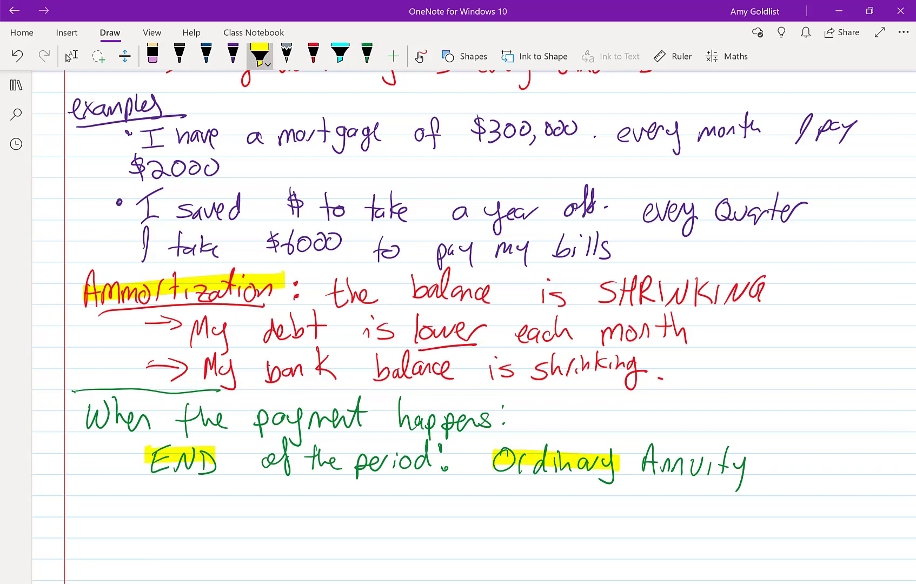
In red ink, start the example 'ie my credit card bill'
left_click(314, 54)
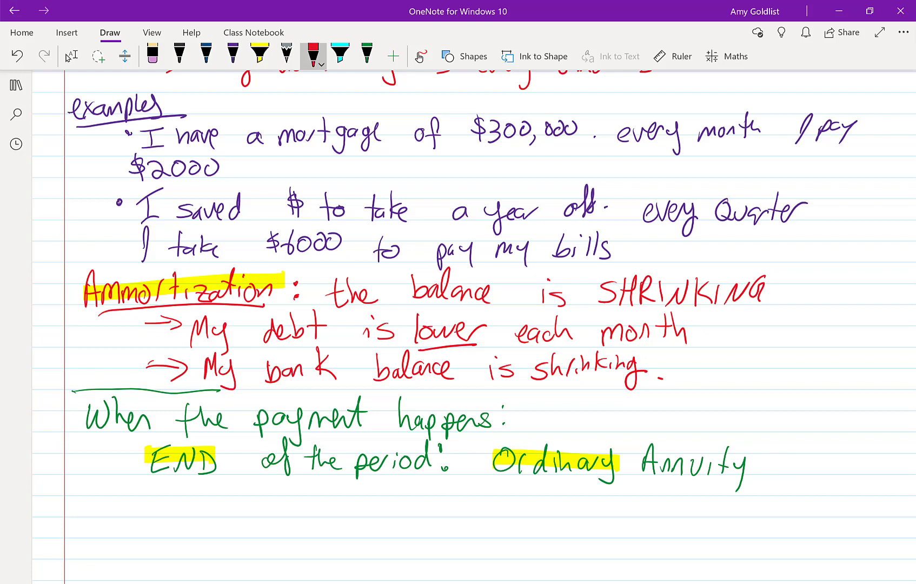
left_click_drag(150, 484, 160, 497)
mouse_move(134, 511)
left_mouse_down()
mouse_move(178, 487)
mouse_move(177, 522)
mouse_move(237, 493)
mouse_move(242, 523)
mouse_move(286, 513)
mouse_move(295, 524)
left_mouse_up()
mouse_move(349, 498)
left_mouse_down()
mouse_move(352, 513)
mouse_move(380, 502)
mouse_move(381, 511)
left_mouse_up()
left_click_drag(386, 499, 399, 513)
left_click_drag(391, 501, 446, 504)
mouse_move(458, 488)
left_mouse_down()
mouse_move(459, 512)
mouse_move(485, 512)
left_mouse_up()
Finish the example with 'at the end of the month', underlining 'end'
left_click_drag(551, 501, 555, 514)
mouse_move(555, 485)
left_mouse_down()
mouse_move(556, 513)
mouse_move(563, 497)
left_mouse_up()
mouse_move(578, 486)
left_mouse_down()
mouse_move(575, 514)
mouse_move(627, 509)
left_mouse_up()
left_click_drag(630, 514, 646, 514)
left_click_drag(660, 487, 657, 512)
left_click_drag(626, 520, 664, 518)
mouse_move(682, 503)
left_mouse_down()
mouse_move(677, 513)
mouse_move(683, 503)
left_mouse_up()
left_click_drag(694, 486, 688, 526)
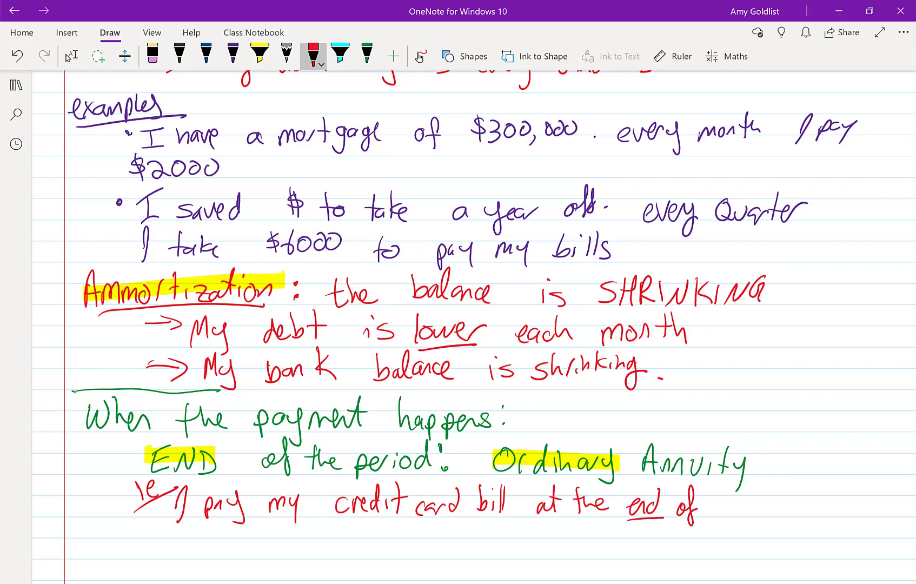
left_click_drag(720, 490, 719, 517)
mouse_move(712, 501)
left_mouse_down()
mouse_move(730, 497)
mouse_move(737, 513)
left_mouse_up()
left_click_drag(737, 508, 811, 511)
left_click_drag(804, 499, 813, 497)
left_click_drag(826, 484, 821, 503)
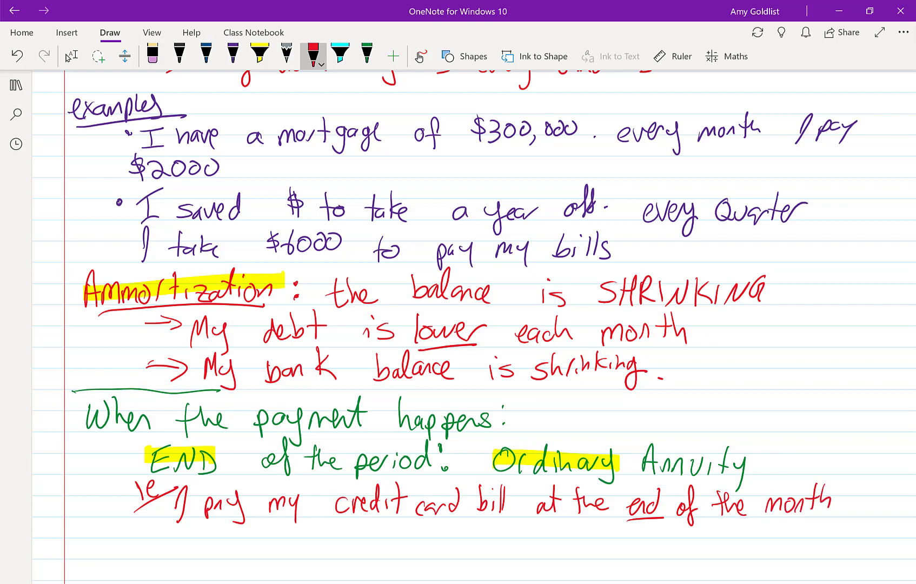
In green ink, write 'Beginning of the period' on a new line
scroll(474, 324, "down", 2)
left_click(69, 56)
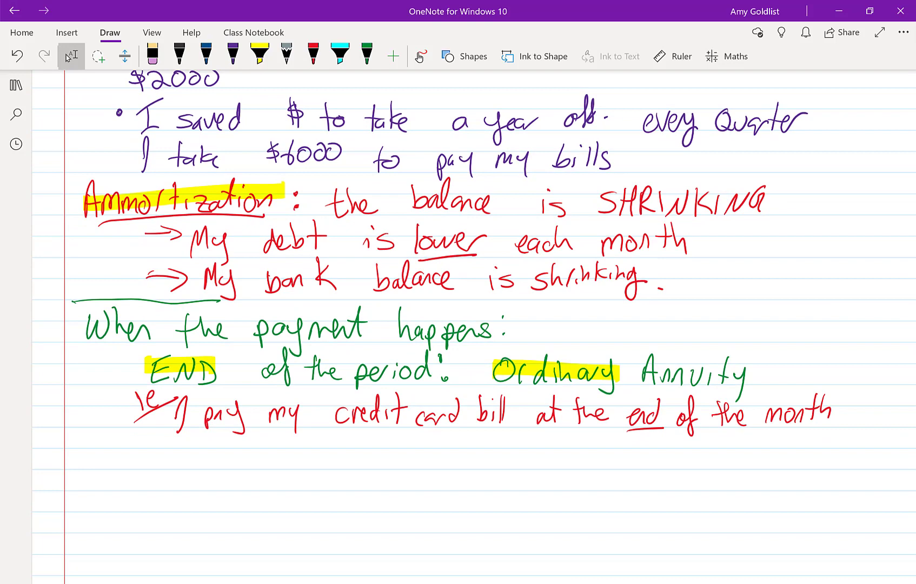
left_click(367, 54)
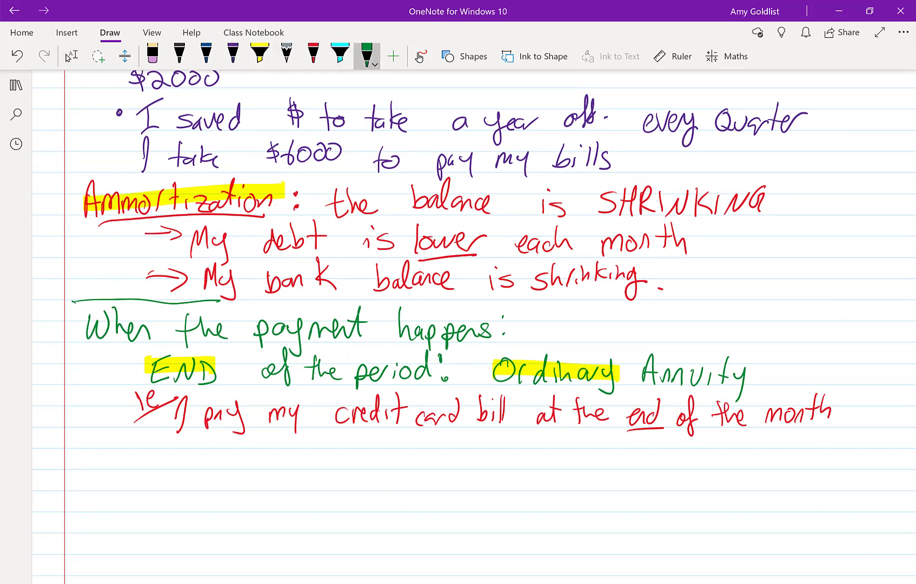
left_click_drag(121, 448, 119, 473)
mouse_move(119, 442)
left_mouse_down()
mouse_move(131, 460)
mouse_move(119, 474)
left_mouse_up()
mouse_move(140, 465)
left_mouse_down()
mouse_move(157, 479)
mouse_move(177, 471)
left_mouse_up()
left_click(177, 456)
left_click_drag(180, 466, 199, 467)
left_click_drag(200, 466, 221, 465)
left_click_drag(228, 455, 212, 483)
left_click_drag(277, 457, 287, 474)
left_click_drag(332, 451, 346, 463)
left_click_drag(340, 464, 347, 467)
mouse_move(366, 461)
left_mouse_down()
mouse_move(367, 476)
mouse_move(375, 466)
left_mouse_up()
left_click_drag(377, 465, 416, 470)
mouse_move(439, 460)
left_mouse_down()
mouse_move(431, 471)
mouse_move(440, 472)
left_mouse_up()
Complete the line with ': Annuity Due'
left_click_drag(525, 443, 516, 470)
mouse_move(521, 446)
left_mouse_down()
mouse_move(535, 465)
mouse_move(585, 470)
left_mouse_up()
left_click_drag(589, 461, 598, 469)
left_click_drag(591, 456, 602, 455)
left_click_drag(609, 457, 615, 489)
left_click_drag(654, 449, 657, 472)
left_click_drag(670, 458, 702, 475)
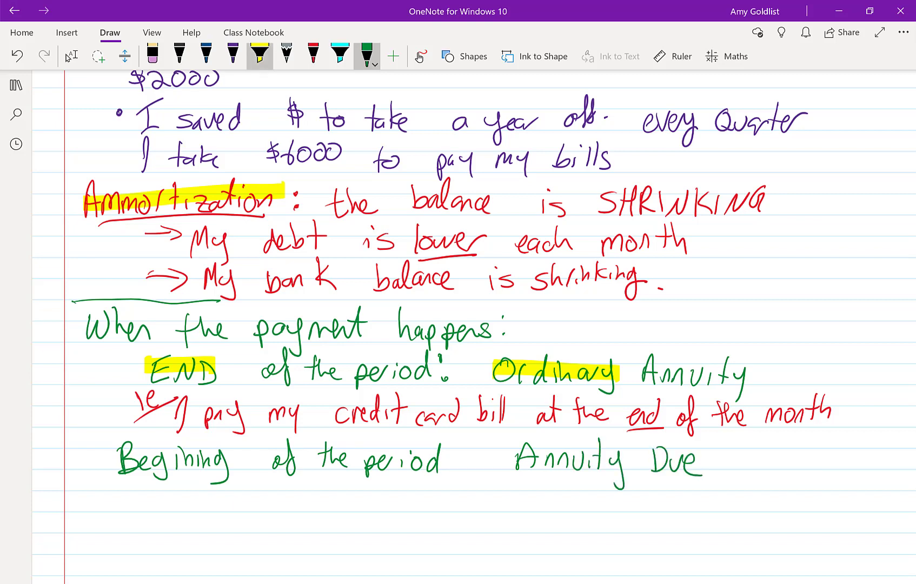
Highlight the words Due and Beginning in yellow
left_click(260, 54)
mouse_move(649, 452)
left_mouse_down()
mouse_move(713, 458)
mouse_move(704, 474)
left_mouse_up()
left_click_drag(116, 451, 211, 456)
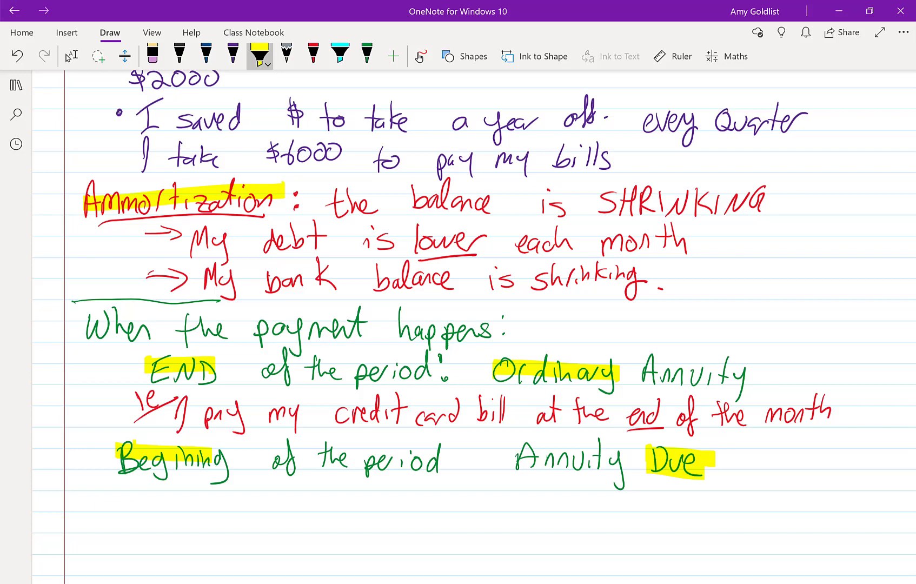
left_click_drag(128, 467, 224, 470)
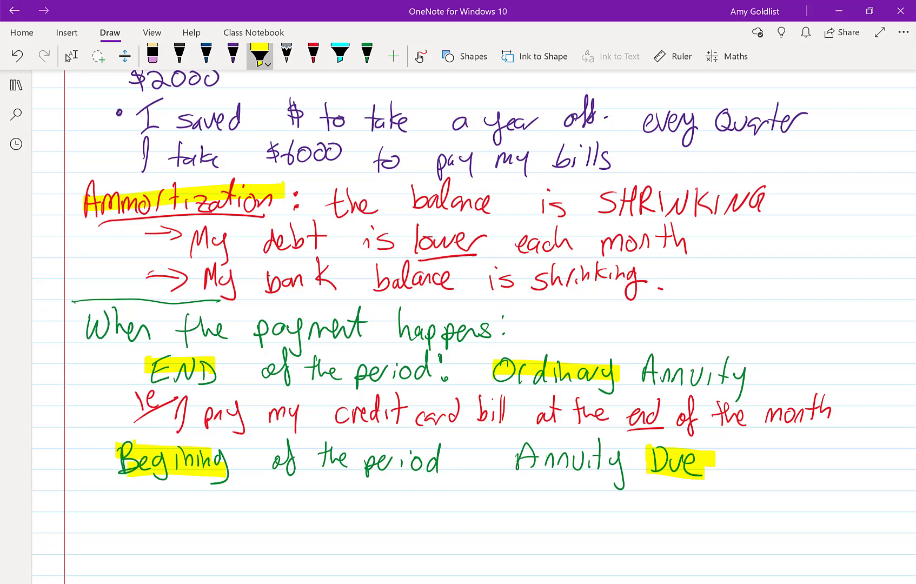
In red ink, write the example 'ie I save starting Today', double-underlining Today
left_click(314, 54)
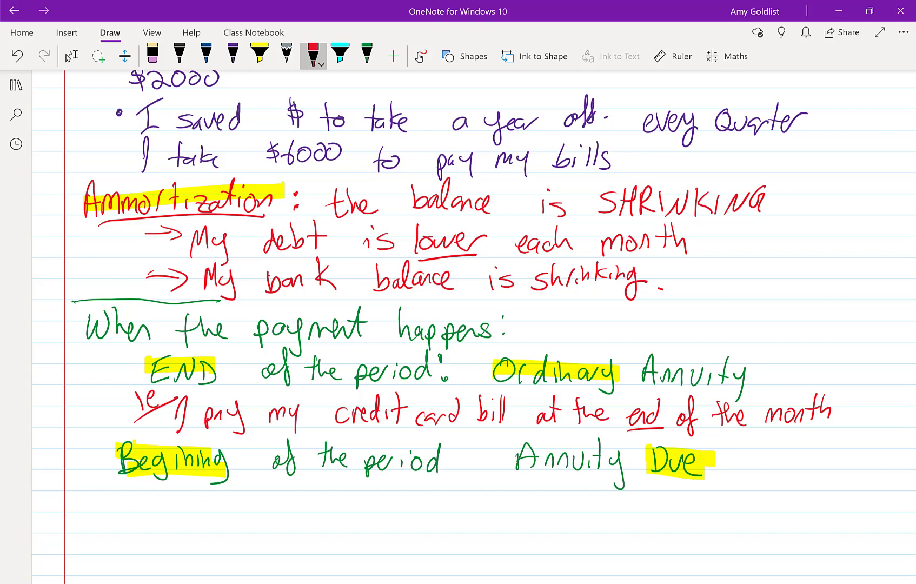
left_click_drag(166, 486, 168, 497)
mouse_move(171, 493)
left_mouse_down()
mouse_move(194, 494)
mouse_move(208, 526)
left_mouse_up()
left_click_drag(244, 498, 231, 512)
mouse_move(259, 501)
left_mouse_down()
mouse_move(260, 512)
mouse_move(277, 495)
mouse_move(286, 510)
left_mouse_up()
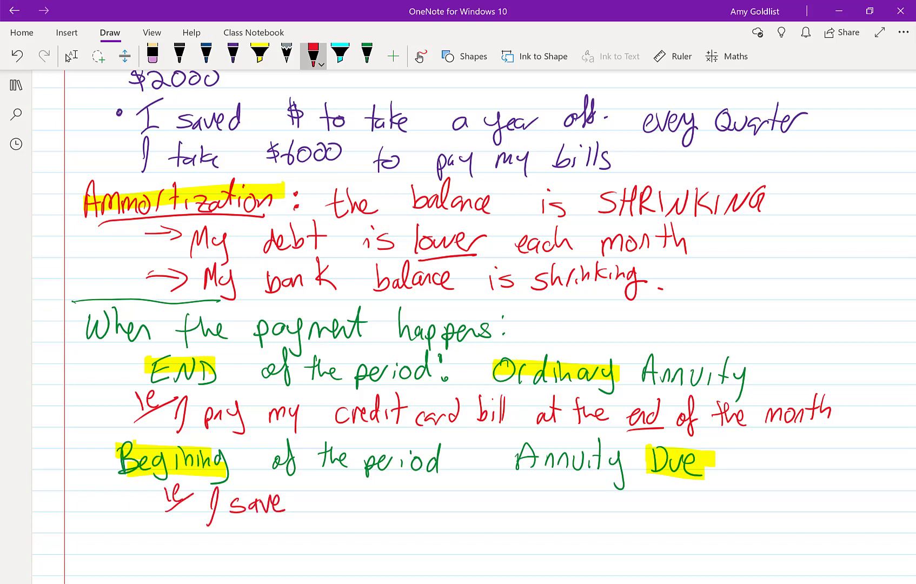
left_click_drag(335, 496, 321, 513)
mouse_move(346, 486)
left_mouse_down()
mouse_move(346, 513)
mouse_move(361, 499)
left_mouse_up()
mouse_move(355, 503)
left_mouse_down()
mouse_move(367, 498)
mouse_move(384, 512)
left_mouse_up()
mouse_move(376, 499)
left_mouse_down()
mouse_move(392, 495)
mouse_move(397, 511)
left_mouse_up()
left_click_drag(400, 512, 414, 520)
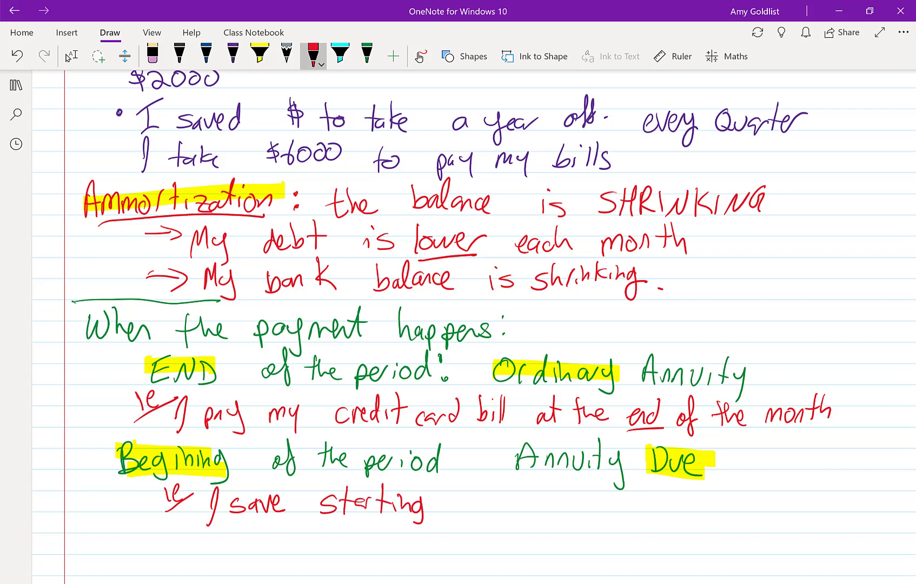
left_click_drag(455, 494, 498, 475)
mouse_move(477, 486)
left_mouse_down()
mouse_move(478, 509)
mouse_move(488, 500)
left_mouse_up()
left_click_drag(511, 502, 512, 513)
mouse_move(522, 495)
left_mouse_down()
mouse_move(526, 509)
mouse_move(535, 500)
left_mouse_up()
left_click_drag(541, 483, 541, 520)
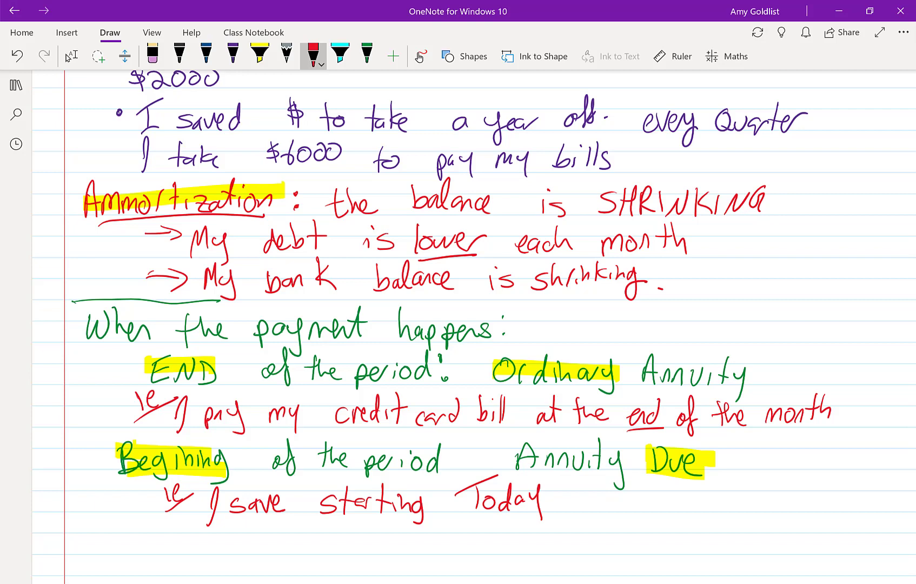
left_click_drag(477, 519, 533, 512)
left_click_drag(490, 523, 536, 516)
Write a BGN label beside Annuity Due and a boxed END label beside Ordinary Annuity
mouse_move(791, 468)
left_mouse_down()
mouse_move(800, 480)
mouse_move(793, 494)
left_mouse_up()
mouse_move(816, 471)
left_mouse_down()
mouse_move(808, 490)
mouse_move(821, 480)
left_mouse_up()
mouse_move(822, 477)
left_mouse_down()
mouse_move(821, 491)
mouse_move(836, 470)
left_mouse_up()
mouse_move(791, 459)
left_mouse_down()
mouse_move(852, 455)
mouse_move(775, 507)
mouse_move(833, 457)
left_mouse_up()
left_click_drag(772, 332, 795, 342)
mouse_move(774, 326)
left_mouse_down()
mouse_move(811, 324)
mouse_move(815, 347)
left_mouse_up()
mouse_move(766, 322)
left_mouse_down()
mouse_move(840, 298)
mouse_move(846, 360)
left_mouse_up()
mouse_move(846, 360)
left_mouse_down()
mouse_move(768, 376)
mouse_move(750, 317)
left_mouse_up()
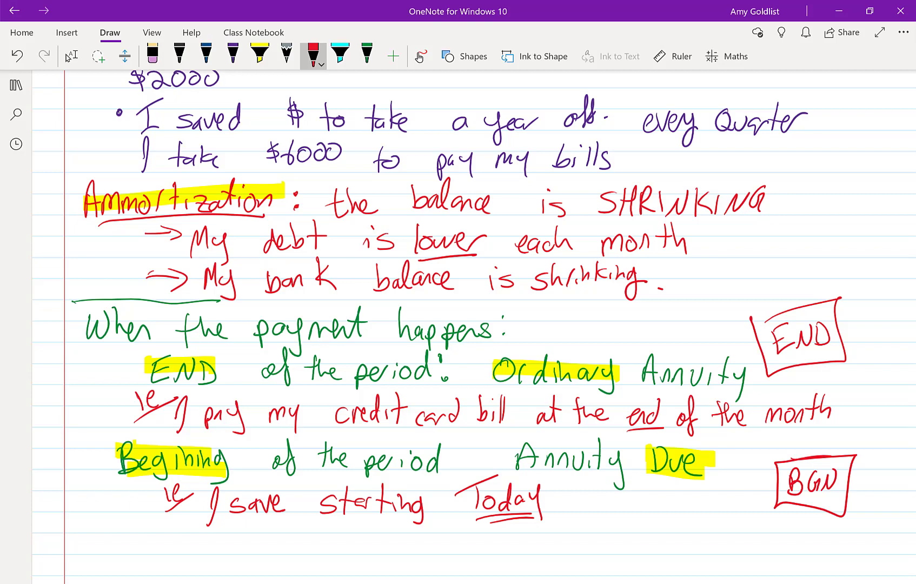
Handwrite 'How often does it compound?' in purple ink below the annuity due example
scroll(474, 325, "down", 3)
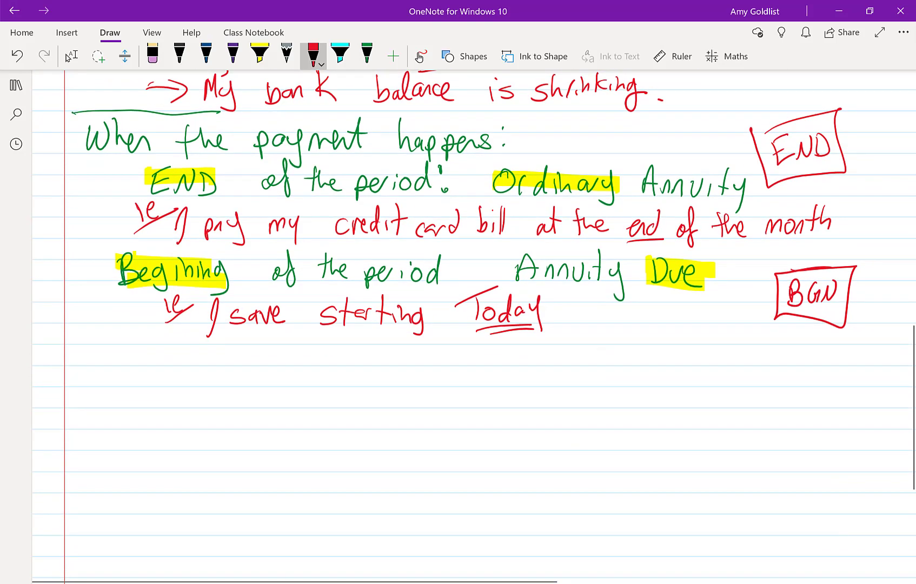
left_click(233, 54)
left_click_drag(77, 347, 78, 381)
mouse_move(77, 364)
left_mouse_down()
mouse_move(85, 361)
mouse_move(87, 381)
left_mouse_up()
left_click_drag(98, 362, 120, 360)
left_click_drag(160, 355, 159, 357)
mouse_move(172, 342)
left_mouse_down()
mouse_move(158, 385)
mouse_move(172, 368)
left_mouse_up()
mouse_move(182, 346)
left_mouse_down()
mouse_move(180, 378)
mouse_move(189, 353)
left_mouse_up()
mouse_move(187, 367)
left_mouse_down()
mouse_move(206, 376)
mouse_move(239, 359)
mouse_move(250, 372)
left_mouse_up()
left_click_drag(263, 358, 250, 372)
left_click_drag(301, 343, 300, 373)
mouse_move(293, 362)
left_mouse_down()
mouse_move(315, 358)
mouse_move(347, 374)
left_mouse_up()
left_click_drag(361, 359, 393, 383)
mouse_move(393, 361)
left_mouse_down()
mouse_move(394, 370)
mouse_move(407, 361)
left_mouse_up()
left_click_drag(413, 361, 435, 372)
left_click_drag(449, 361, 449, 371)
left_click_drag(457, 352, 461, 366)
Write the second question 'How often do I pay?' beneath it
mouse_move(112, 382)
left_mouse_down()
mouse_move(111, 408)
mouse_move(125, 391)
left_mouse_up()
left_click_drag(125, 383, 127, 409)
mouse_move(140, 396)
left_mouse_down()
mouse_move(135, 407)
mouse_move(142, 395)
left_mouse_up()
left_click_drag(146, 398, 201, 405)
mouse_move(217, 384)
left_mouse_down()
mouse_move(209, 419)
mouse_move(226, 411)
left_mouse_up()
left_click_drag(222, 394, 234, 392)
left_click_drag(232, 400, 257, 406)
left_click_drag(314, 400, 311, 411)
mouse_move(311, 379)
left_mouse_down()
mouse_move(318, 412)
mouse_move(329, 398)
left_mouse_up()
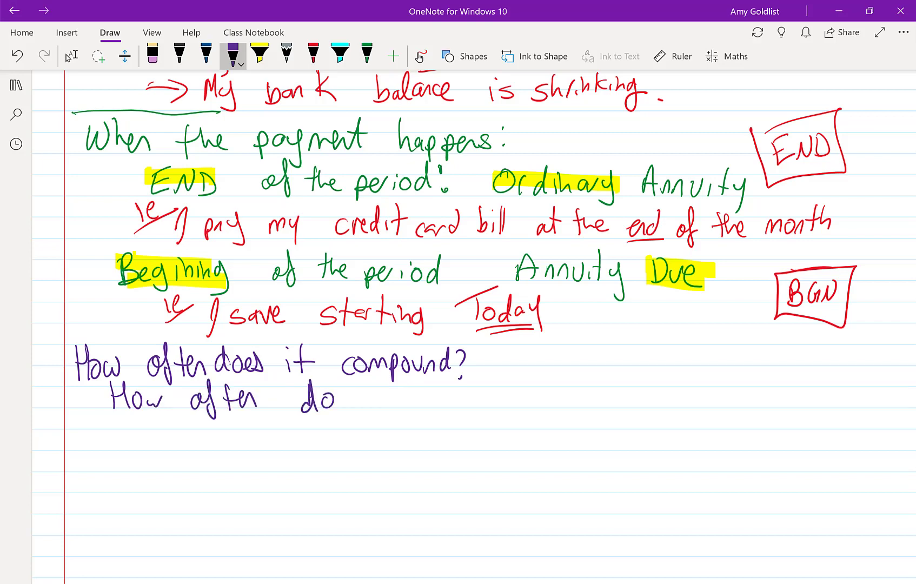
left_click_drag(393, 379, 384, 417)
mouse_move(409, 398)
left_mouse_down()
mouse_move(409, 410)
mouse_move(417, 397)
left_mouse_up()
left_click_drag(422, 395, 437, 406)
left_click_drag(440, 395, 440, 417)
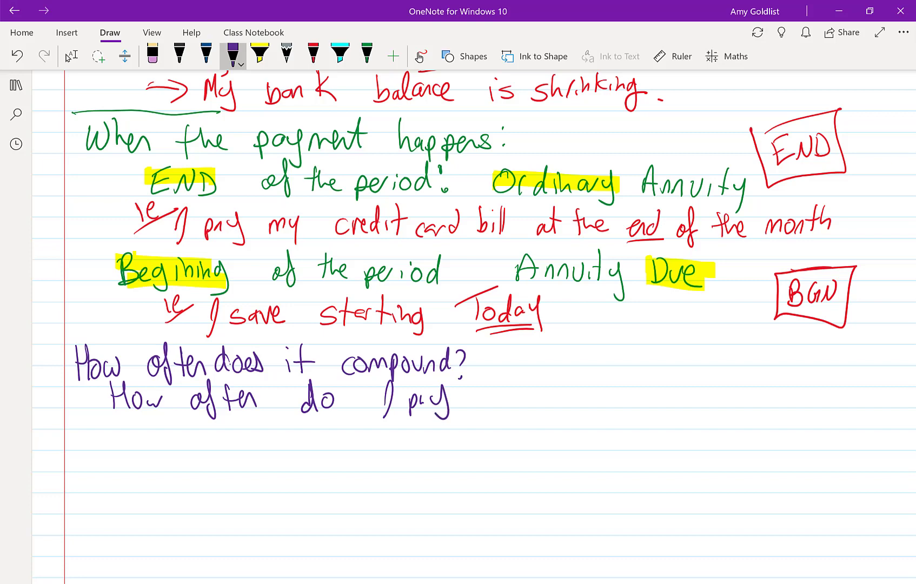
Write 'P/Y → Payments per year' as the first definition
left_click_drag(162, 423, 163, 441)
left_click_drag(160, 420, 171, 445)
left_click_drag(184, 424, 188, 456)
left_click_drag(245, 427, 304, 436)
mouse_move(320, 435)
left_mouse_down()
mouse_move(331, 457)
mouse_move(354, 443)
mouse_move(386, 445)
left_mouse_up()
mouse_move(379, 431)
left_mouse_down()
mouse_move(391, 429)
mouse_move(391, 446)
mouse_move(436, 453)
left_mouse_up()
left_click_drag(437, 436, 457, 438)
left_click_drag(479, 428, 482, 459)
left_click_drag(491, 439, 528, 427)
Write 'C/Y → Compounding periods per year' below the P/Y definition
mouse_move(174, 459)
left_mouse_down()
mouse_move(168, 473)
mouse_move(177, 481)
left_mouse_up()
mouse_move(199, 455)
left_mouse_down()
mouse_move(200, 489)
mouse_move(267, 468)
left_mouse_up()
left_click_drag(252, 460, 252, 478)
mouse_move(313, 464)
left_mouse_down()
mouse_move(304, 480)
mouse_move(318, 468)
mouse_move(352, 484)
left_mouse_up()
mouse_move(351, 464)
left_mouse_down()
mouse_move(354, 475)
mouse_move(370, 464)
left_mouse_up()
left_click_drag(375, 463, 395, 471)
left_click_drag(411, 463, 414, 475)
left_click_drag(421, 463, 445, 489)
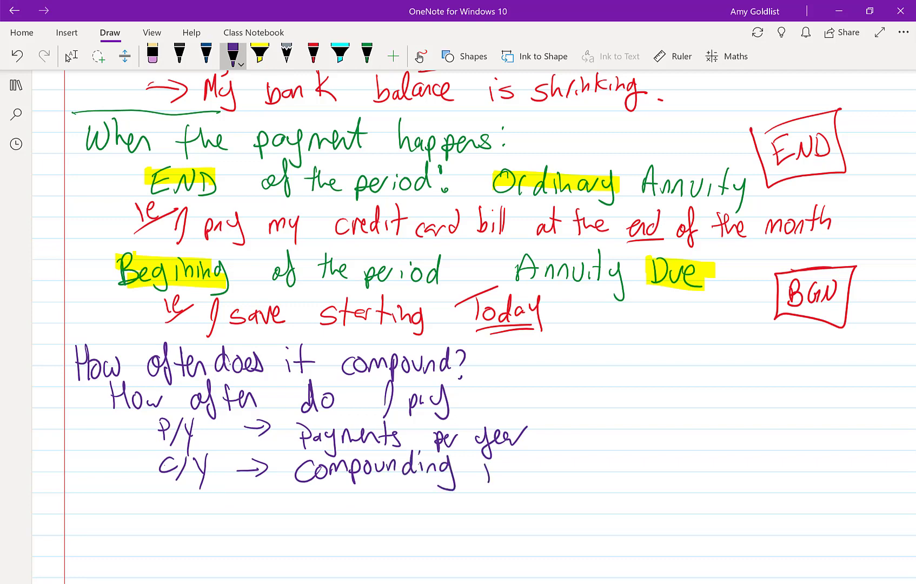
left_click_drag(488, 461, 497, 469)
mouse_move(500, 469)
left_mouse_down()
mouse_move(520, 458)
mouse_move(533, 474)
left_mouse_up()
left_click_drag(541, 463, 560, 445)
left_click_drag(567, 460, 597, 483)
left_click_drag(595, 460, 615, 464)
mouse_move(606, 459)
left_mouse_down()
mouse_move(626, 458)
mouse_move(647, 481)
left_mouse_up()
left_click_drag(666, 464, 678, 455)
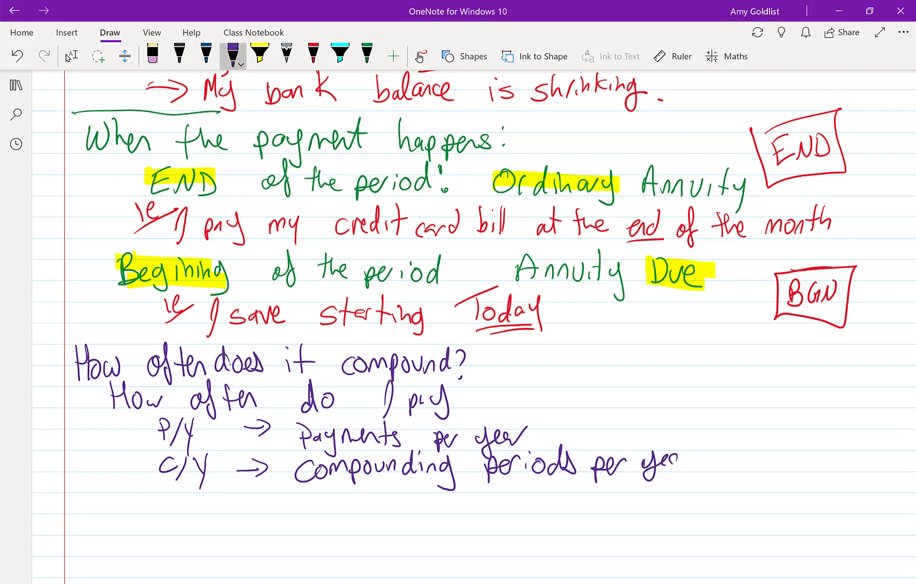
scroll(474, 325, "down", 3)
Write an underlined 'Simple annuity: P/Y = C/Y' in red ink
left_click(71, 56)
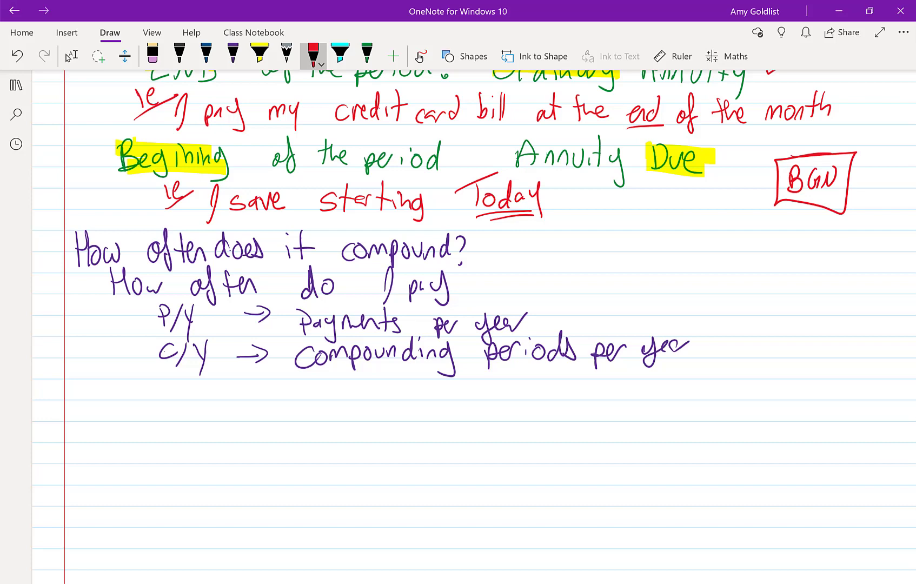
mouse_move(100, 387)
left_mouse_down()
mouse_move(86, 410)
mouse_move(108, 413)
left_mouse_up()
left_click(109, 393)
mouse_move(113, 412)
left_mouse_down()
mouse_move(120, 400)
mouse_move(131, 412)
left_mouse_up()
mouse_move(135, 390)
left_mouse_down()
mouse_move(136, 417)
mouse_move(146, 399)
left_mouse_up()
left_click_drag(143, 394, 161, 412)
left_click_drag(89, 424, 226, 410)
left_click_drag(231, 395, 251, 407)
mouse_move(259, 382)
left_mouse_down()
mouse_move(264, 410)
mouse_move(279, 403)
left_mouse_up()
left_click_drag(275, 397, 278, 426)
left_click_drag(341, 392, 342, 413)
left_click_drag(339, 385, 348, 415)
mouse_move(364, 386)
left_mouse_down()
mouse_move(376, 385)
mouse_move(371, 417)
left_mouse_up()
left_click_drag(397, 394, 405, 393)
left_click_drag(399, 402, 439, 400)
mouse_move(460, 383)
left_mouse_down()
mouse_move(448, 409)
mouse_move(475, 416)
left_mouse_up()
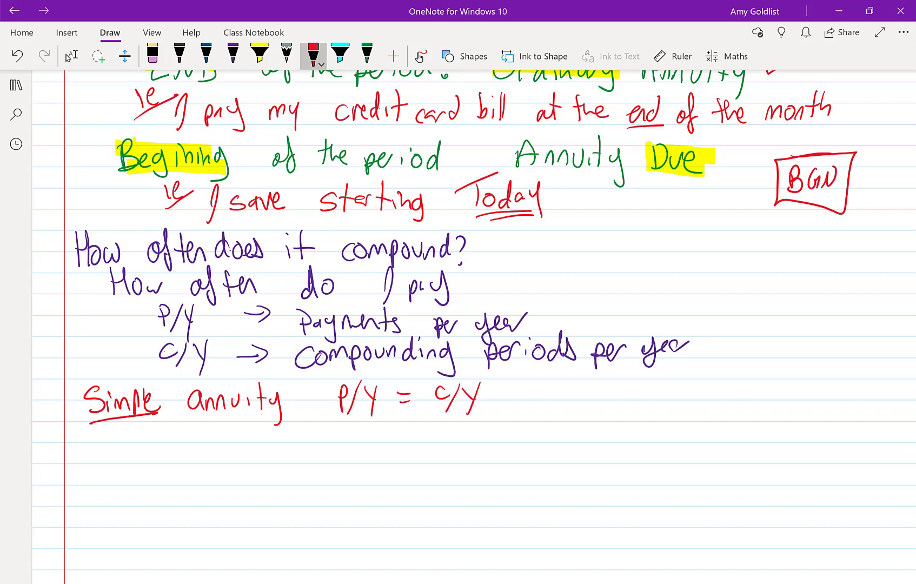
Add the example 'I deposit monthly, interest compounded monthly' under the simple annuity line
left_click_drag(180, 429, 194, 427)
left_click_drag(187, 428, 187, 444)
left_click_drag(172, 446, 240, 443)
left_click_drag(242, 436, 258, 450)
mouse_move(269, 429)
left_mouse_down()
mouse_move(265, 441)
mouse_move(278, 435)
left_mouse_up()
mouse_move(288, 431)
left_mouse_down()
mouse_move(276, 442)
mouse_move(298, 443)
left_mouse_up()
left_click_drag(304, 416, 307, 441)
mouse_move(300, 428)
left_mouse_down()
mouse_move(361, 430)
mouse_move(368, 441)
left_mouse_up()
left_click_drag(376, 428, 391, 441)
mouse_move(397, 416)
left_mouse_down()
mouse_move(400, 443)
mouse_move(411, 426)
left_mouse_up()
mouse_move(408, 417)
left_mouse_down()
mouse_move(421, 441)
mouse_move(430, 438)
left_mouse_up()
mouse_move(433, 427)
left_mouse_down()
mouse_move(441, 453)
mouse_move(451, 454)
left_mouse_up()
left_click_drag(496, 431, 496, 442)
left_click_drag(505, 442, 523, 445)
left_click_drag(514, 432, 536, 440)
left_click_drag(538, 432, 552, 442)
mouse_move(570, 413)
left_mouse_down()
mouse_move(570, 440)
mouse_move(581, 428)
left_mouse_up()
mouse_move(608, 428)
left_mouse_down()
mouse_move(607, 440)
mouse_move(615, 429)
left_mouse_up()
mouse_move(625, 441)
left_mouse_down()
mouse_move(635, 428)
mouse_move(644, 439)
left_mouse_up()
mouse_move(645, 427)
left_mouse_down()
mouse_move(646, 451)
mouse_move(652, 439)
left_mouse_up()
mouse_move(660, 427)
left_mouse_down()
mouse_move(682, 440)
mouse_move(696, 430)
left_mouse_up()
mouse_move(703, 430)
left_mouse_down()
mouse_move(707, 415)
mouse_move(718, 441)
left_mouse_up()
left_click_drag(726, 432, 729, 441)
mouse_move(746, 441)
left_mouse_down()
mouse_move(758, 427)
mouse_move(780, 441)
left_mouse_up()
mouse_move(783, 441)
left_mouse_down()
mouse_move(793, 416)
mouse_move(803, 426)
left_mouse_up()
mouse_move(797, 438)
left_mouse_down()
mouse_move(811, 418)
mouse_move(825, 432)
left_mouse_up()
left_click_drag(823, 430, 805, 459)
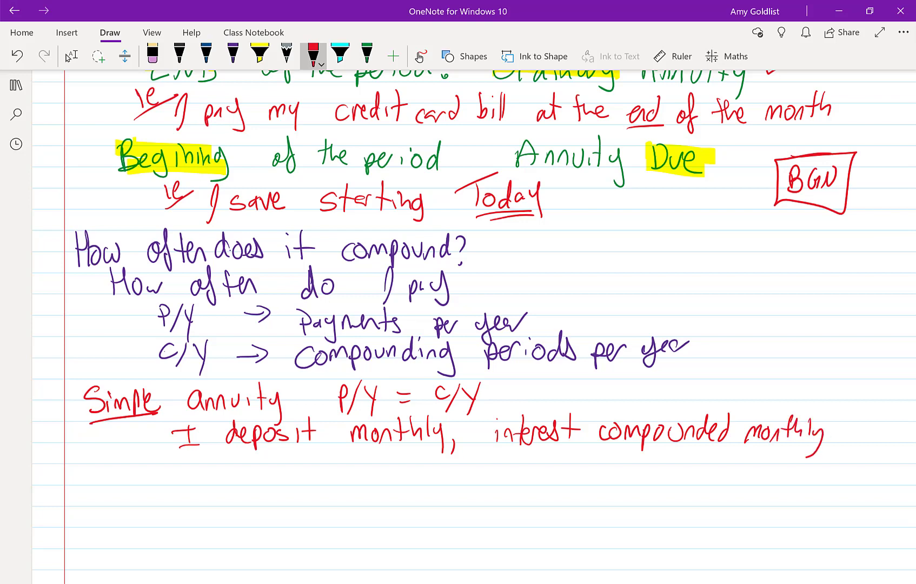
Write an underlined 'General annuity: P/Y ≠ C/Y' in purple ink below the example
left_click(232, 54)
mouse_move(105, 477)
left_mouse_down()
mouse_move(106, 495)
mouse_move(176, 482)
left_mouse_up()
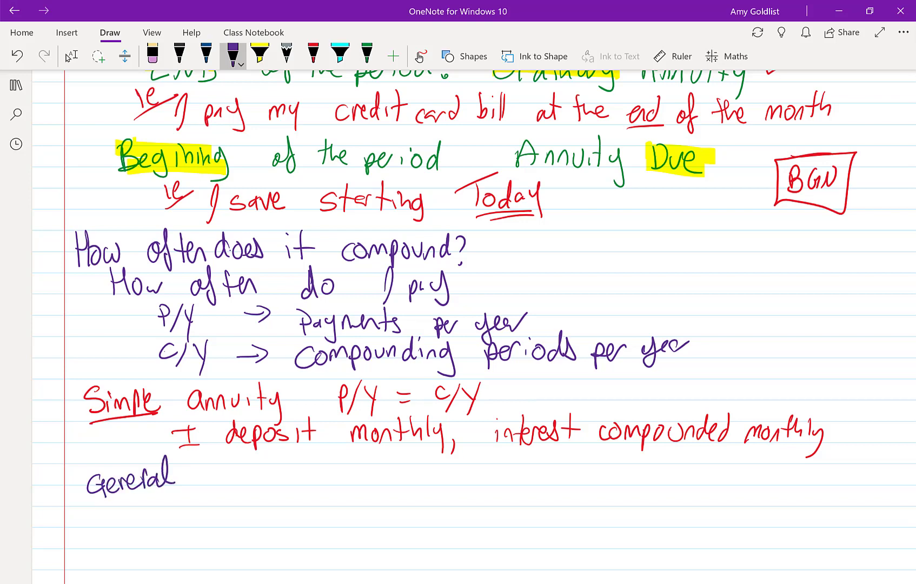
mouse_move(100, 510)
left_mouse_down()
mouse_move(185, 481)
mouse_move(227, 492)
mouse_move(250, 481)
mouse_move(263, 493)
left_mouse_up()
mouse_move(271, 469)
left_mouse_down()
mouse_move(275, 491)
mouse_move(292, 503)
left_mouse_up()
left_click_drag(349, 464, 351, 486)
left_click_drag(348, 465, 355, 480)
mouse_move(382, 470)
left_mouse_down()
mouse_move(370, 485)
mouse_move(384, 495)
left_mouse_up()
left_click_drag(398, 479, 420, 483)
mouse_move(414, 467)
left_mouse_down()
mouse_move(404, 494)
mouse_move(445, 489)
left_mouse_up()
mouse_move(461, 469)
left_mouse_down()
mouse_move(445, 494)
mouse_move(470, 483)
left_mouse_up()
left_click_drag(477, 470, 465, 496)
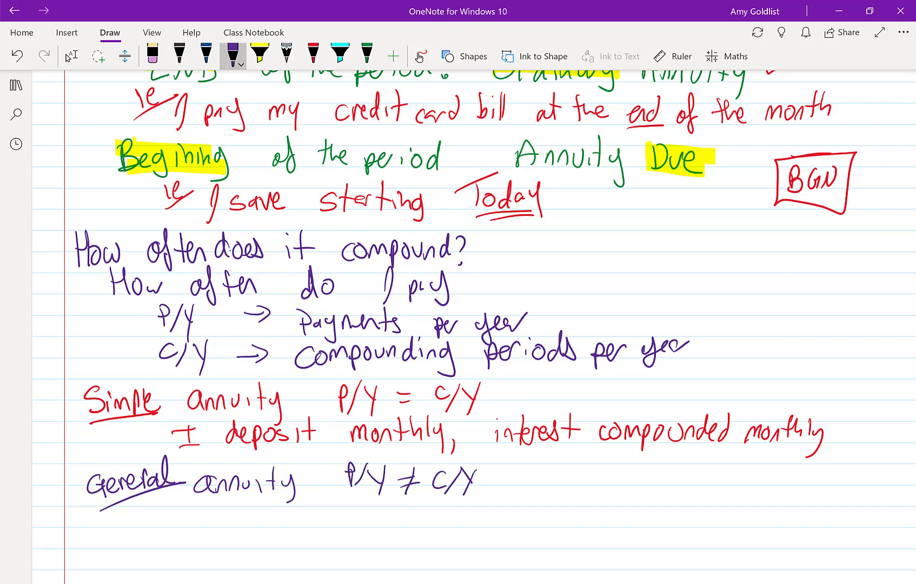
Switch back to the purple pen and write 'ie mortgages' below General
scroll(68, 57, "down", 2)
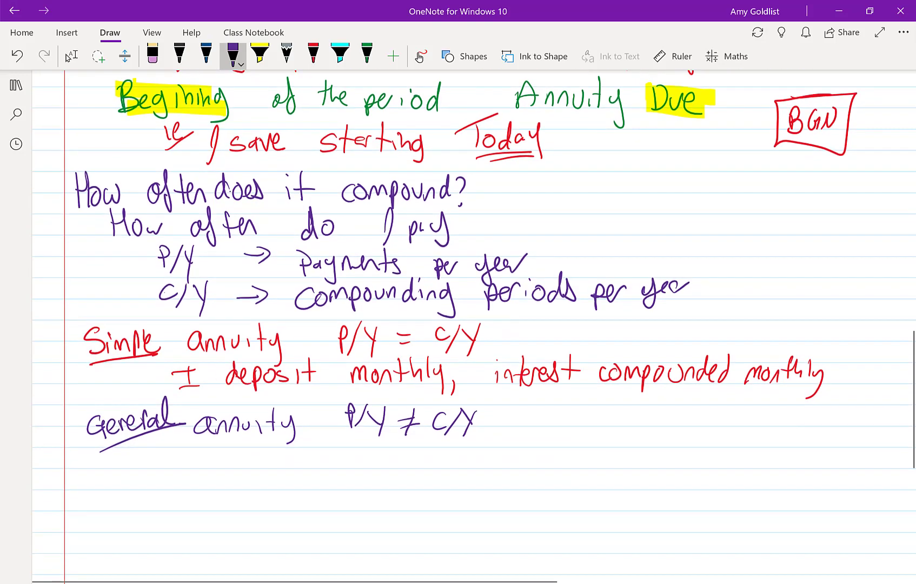
left_click(69, 55)
left_click(233, 54)
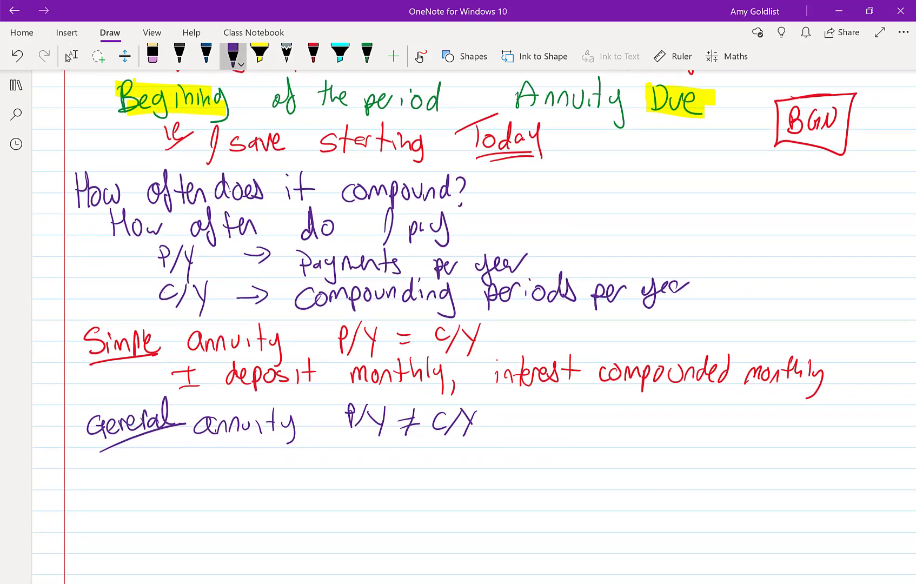
mouse_move(146, 450)
left_mouse_down()
mouse_move(145, 466)
mouse_move(175, 459)
mouse_move(205, 472)
left_mouse_up()
left_click_drag(212, 461, 224, 460)
mouse_move(235, 450)
left_mouse_down()
mouse_move(236, 465)
mouse_move(243, 459)
left_mouse_up()
left_click_drag(255, 458, 250, 483)
mouse_move(267, 459)
left_mouse_down()
mouse_move(275, 484)
mouse_move(292, 457)
left_mouse_up()
left_click_drag(300, 453, 290, 470)
Continue the mortgage line with 'compound semi-annually'
mouse_move(341, 456)
left_mouse_down()
mouse_move(340, 469)
mouse_move(352, 454)
left_mouse_up()
mouse_move(361, 466)
left_mouse_down()
mouse_move(366, 456)
mouse_move(375, 464)
left_mouse_up()
mouse_move(380, 453)
left_mouse_down()
mouse_move(381, 476)
mouse_move(380, 466)
left_mouse_up()
left_click_drag(396, 456, 411, 464)
left_click_drag(411, 464, 426, 465)
mouse_move(431, 442)
left_mouse_down()
mouse_move(436, 470)
mouse_move(477, 466)
left_mouse_up()
left_click_drag(486, 463, 518, 459)
mouse_move(523, 460)
left_mouse_down()
mouse_move(525, 468)
mouse_move(544, 459)
left_mouse_up()
mouse_move(556, 457)
left_mouse_down()
mouse_move(548, 468)
mouse_move(563, 469)
left_mouse_up()
left_click_drag(562, 469, 578, 455)
mouse_move(581, 458)
left_mouse_down()
mouse_move(592, 454)
mouse_move(600, 469)
left_mouse_up()
left_click_drag(599, 467, 622, 464)
mouse_move(622, 447)
left_mouse_down()
mouse_move(630, 452)
mouse_move(623, 482)
left_mouse_up()
left_click_drag(637, 467, 634, 480)
mouse_move(675, 436)
left_mouse_down()
mouse_move(670, 464)
mouse_move(683, 460)
left_mouse_up()
Finish the mortgage example with 'but I pay monthly'
left_click_drag(686, 456, 696, 456)
mouse_move(701, 442)
left_mouse_down()
mouse_move(702, 465)
mouse_move(708, 457)
mouse_move(725, 469)
left_mouse_up()
mouse_move(722, 478)
left_mouse_down()
mouse_move(735, 440)
mouse_move(744, 470)
left_mouse_up()
mouse_move(752, 459)
left_mouse_down()
mouse_move(764, 451)
mouse_move(761, 464)
left_mouse_up()
mouse_move(764, 452)
left_mouse_down()
mouse_move(766, 481)
mouse_move(803, 455)
mouse_move(821, 454)
mouse_move(827, 467)
left_mouse_up()
mouse_move(821, 453)
left_mouse_down()
mouse_move(837, 450)
mouse_move(847, 461)
left_mouse_up()
mouse_move(853, 440)
left_mouse_down()
mouse_move(850, 460)
mouse_move(864, 460)
left_mouse_up()
left_click_drag(870, 448, 856, 474)
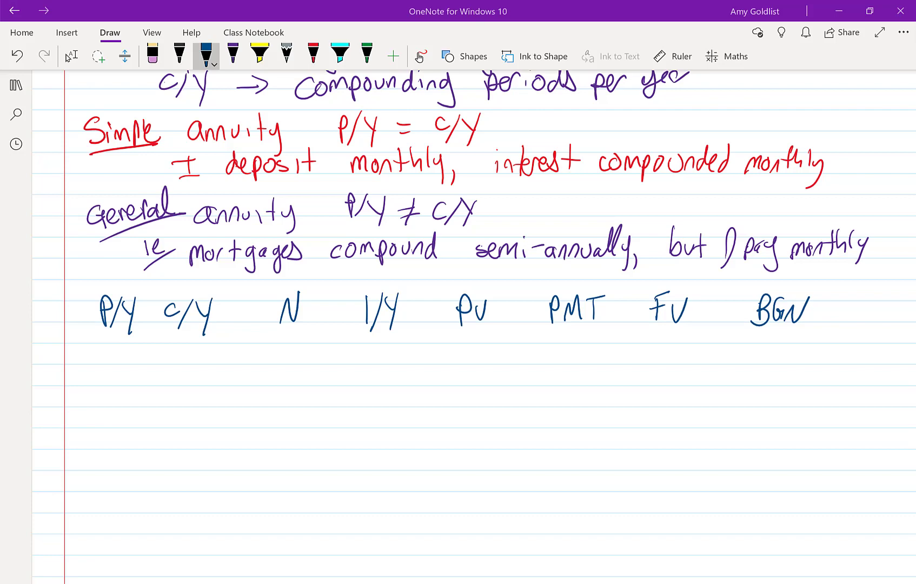
left_click(346, 524)
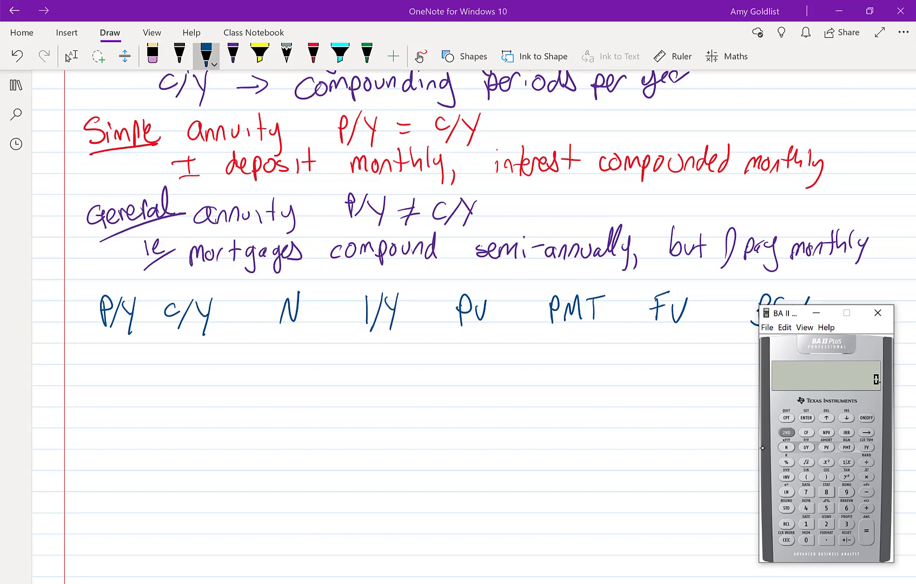
left_click(817, 313)
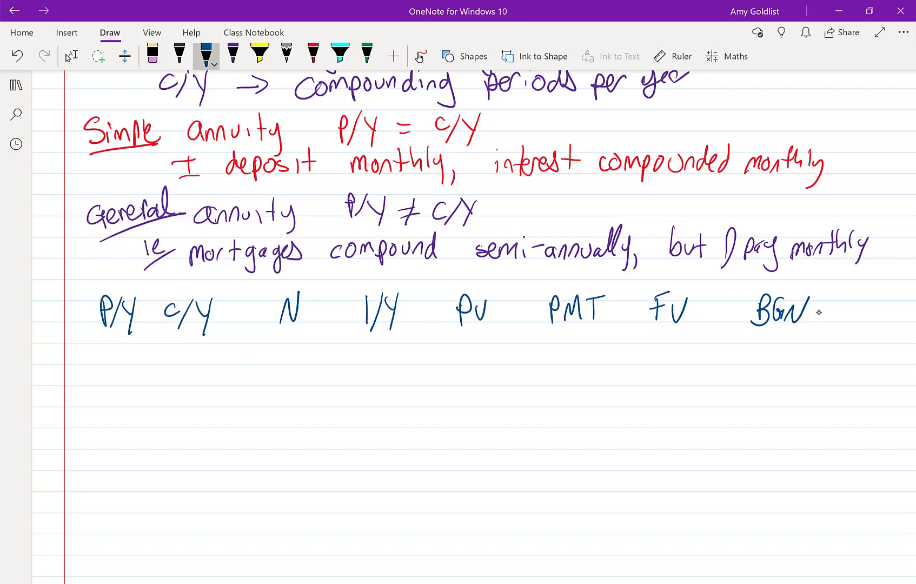
left_click(313, 54)
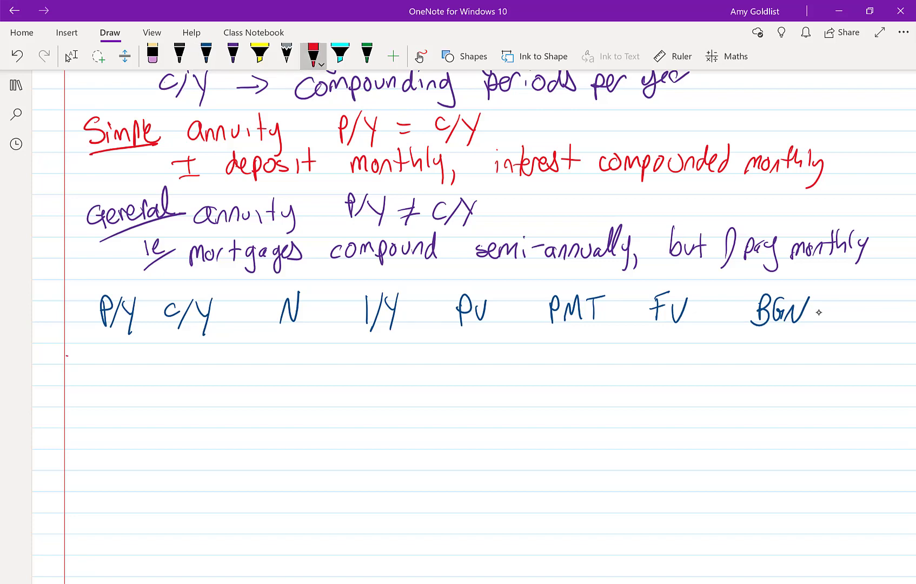
Write 'payments per year' under P/Y and an arrowed 'm from compounding, jm' note under C/Y
mouse_move(66, 355)
left_mouse_down()
mouse_move(115, 333)
mouse_move(117, 349)
mouse_move(91, 369)
mouse_move(110, 373)
mouse_move(122, 355)
left_mouse_up()
mouse_move(187, 334)
left_mouse_down()
mouse_move(189, 352)
mouse_move(198, 342)
mouse_move(179, 373)
mouse_move(220, 346)
mouse_move(230, 351)
left_mouse_up()
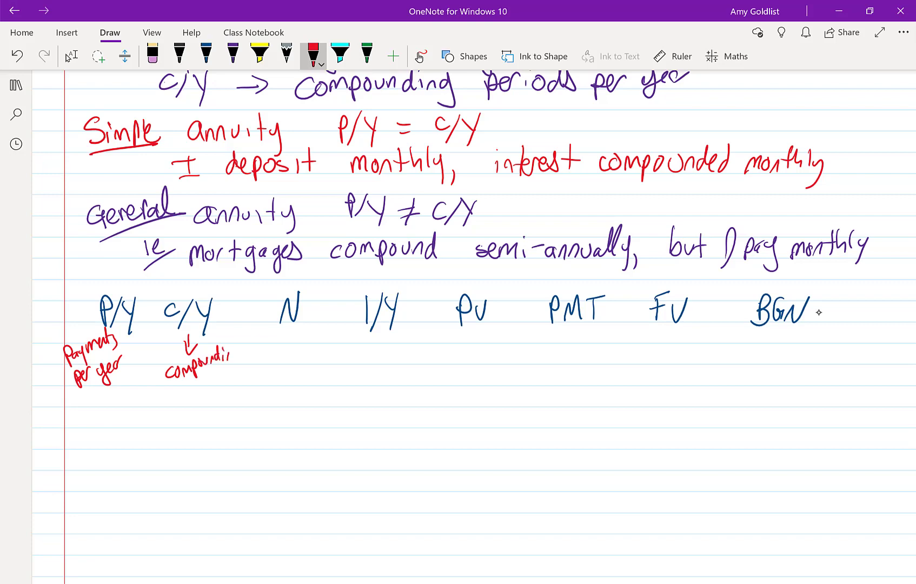
mouse_move(175, 402)
left_mouse_down()
mouse_move(184, 387)
mouse_move(191, 398)
left_mouse_up()
left_click_drag(172, 409, 165, 426)
left_click_drag(171, 416, 180, 418)
left_click_drag(186, 417, 201, 407)
left_click_drag(207, 392, 214, 420)
mouse_move(218, 399)
left_mouse_down()
mouse_move(221, 407)
mouse_move(229, 397)
left_mouse_up()
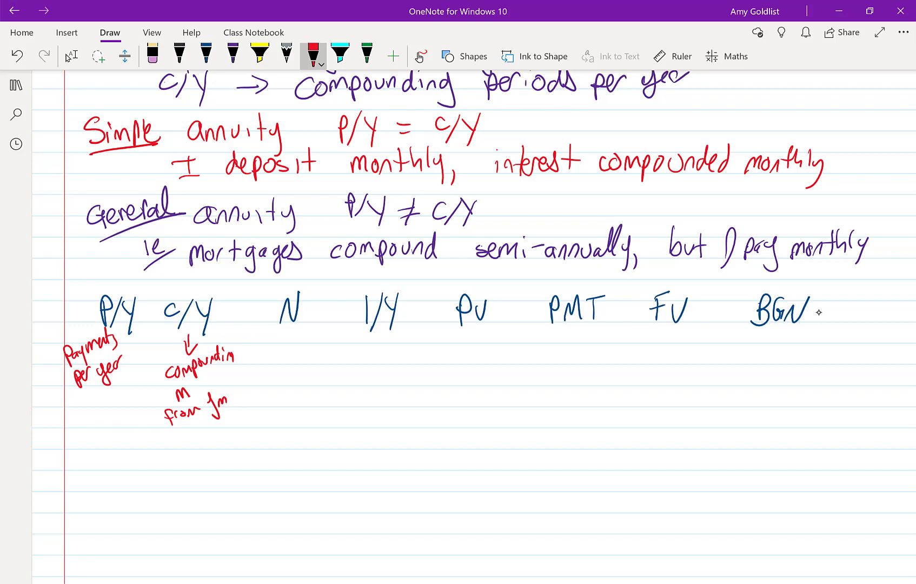
Label N as '# of payments' and I/Y as 'nominal interest rate'
left_click_drag(275, 331, 276, 346)
left_click_drag(271, 337, 287, 341)
mouse_move(293, 338)
left_mouse_down()
mouse_move(298, 353)
mouse_move(276, 376)
mouse_move(280, 362)
left_mouse_up()
left_click_drag(286, 358, 291, 365)
mouse_move(295, 355)
left_mouse_down()
mouse_move(292, 374)
mouse_move(323, 352)
mouse_move(320, 371)
left_mouse_up()
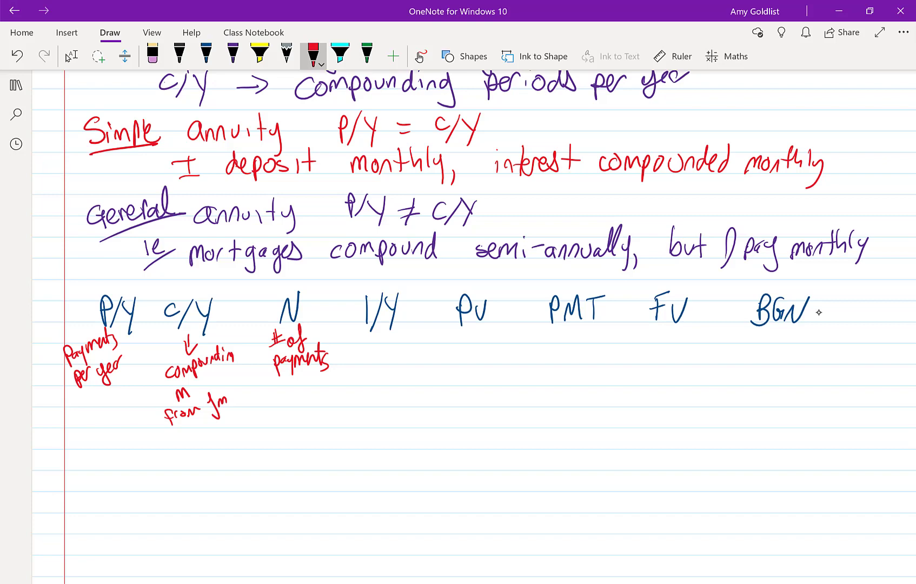
left_click_drag(371, 351, 410, 357)
mouse_move(410, 337)
left_mouse_down()
mouse_move(413, 360)
mouse_move(384, 369)
mouse_move(421, 371)
left_mouse_up()
mouse_move(372, 400)
left_mouse_down()
mouse_move(402, 385)
mouse_move(404, 401)
left_mouse_up()
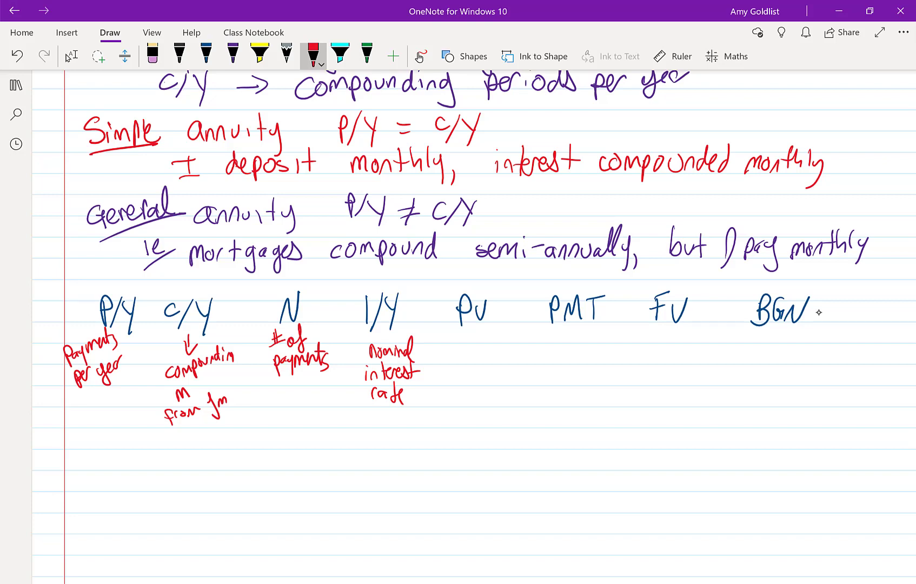
Mark PV positive and write '+ accum.' and '− ammort.' under PMT
left_click_drag(467, 341, 483, 341)
left_click_drag(542, 340, 606, 337)
left_click_drag(542, 363, 603, 356)
mouse_move(608, 348)
left_mouse_down()
mouse_move(607, 368)
mouse_move(615, 355)
left_mouse_up()
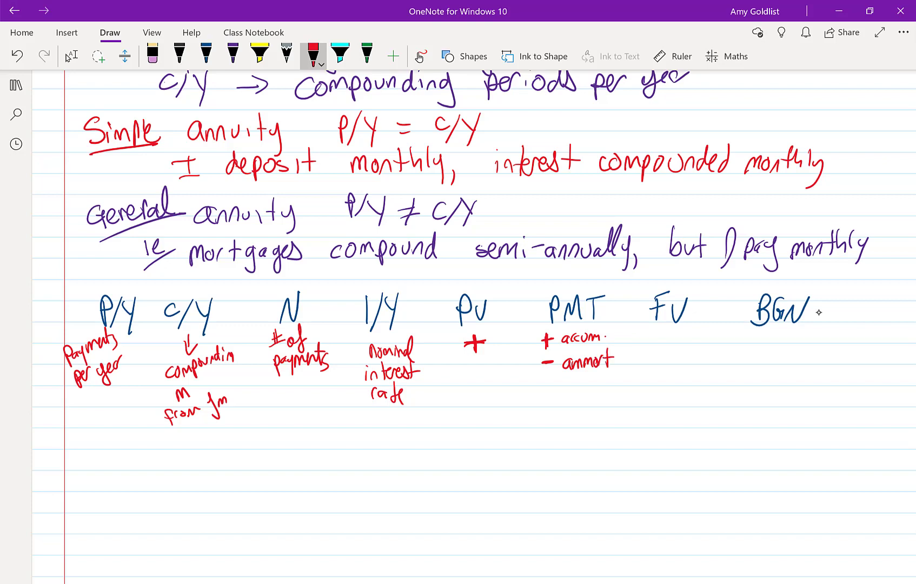
Mark FV negative in red, then add a purple line and an opposite-sign row for PV, PMT and FV
left_click_drag(661, 343, 680, 342)
left_click(233, 53)
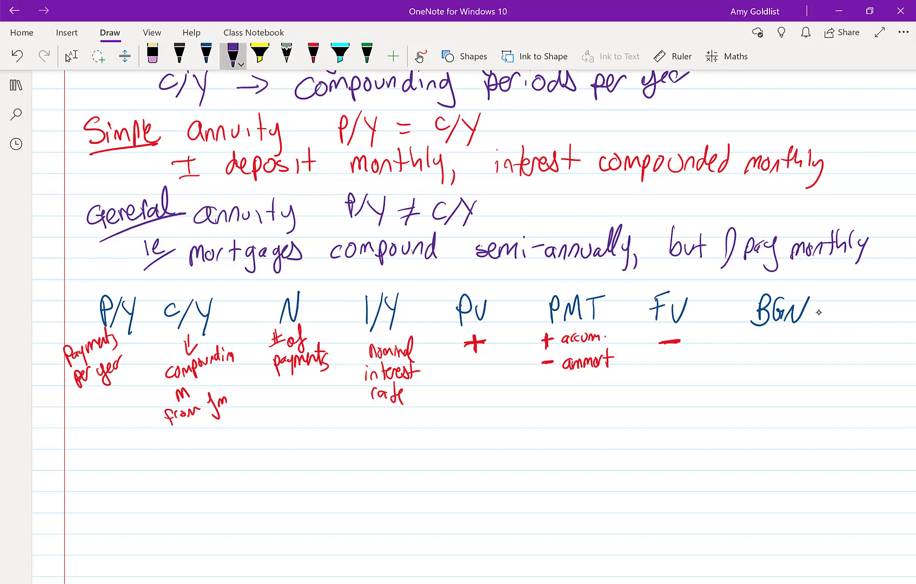
left_click_drag(468, 382, 682, 384)
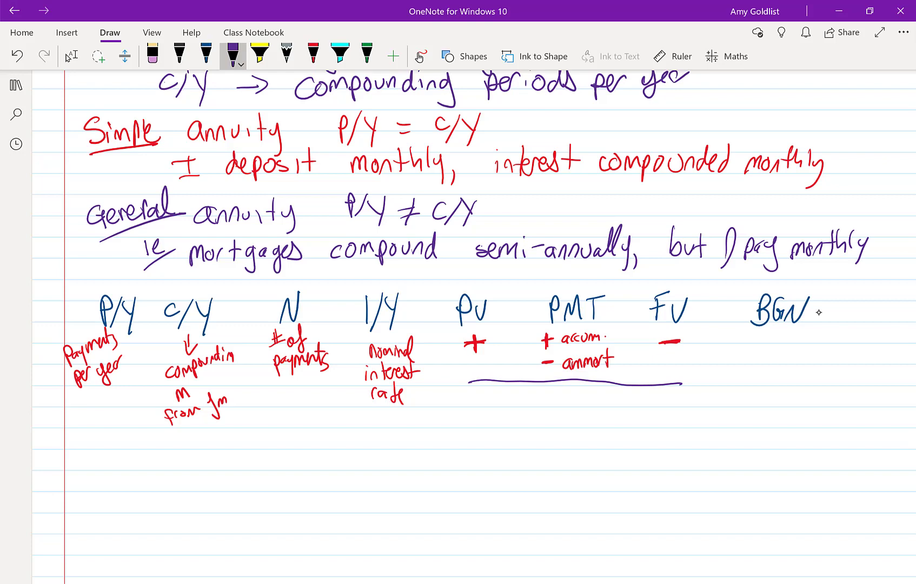
left_click_drag(469, 407, 482, 404)
mouse_move(539, 399)
left_mouse_down()
mouse_move(551, 398)
mouse_move(548, 427)
left_mouse_up()
mouse_move(572, 392)
left_mouse_down()
mouse_move(575, 400)
mouse_move(611, 394)
mouse_move(573, 427)
mouse_move(615, 412)
left_mouse_up()
left_click_drag(621, 402, 619, 413)
left_click_drag(615, 416, 628, 410)
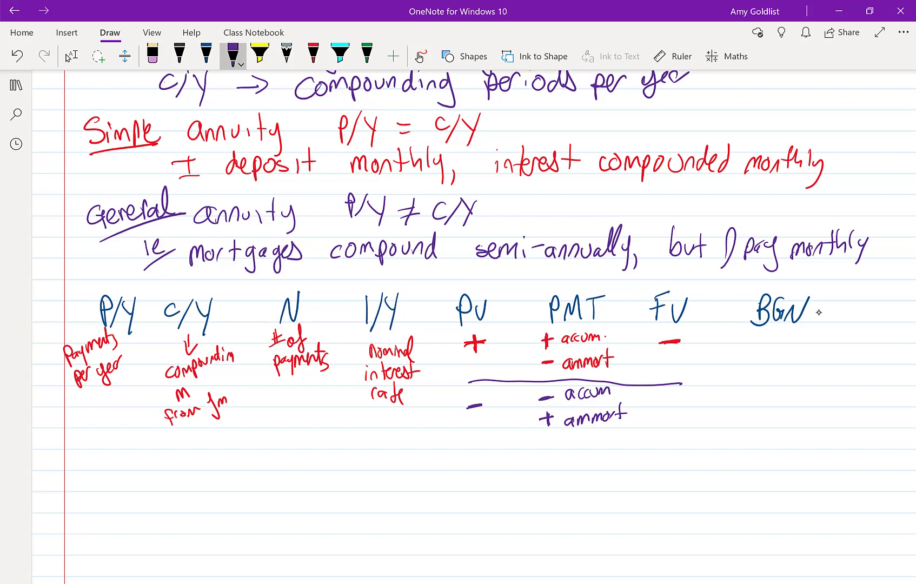
mouse_move(661, 407)
left_mouse_down()
mouse_move(681, 407)
mouse_move(675, 416)
left_mouse_up()
Note under BGN that off means end and on means BGN, then stop inking
mouse_move(759, 343)
left_mouse_down()
mouse_move(765, 356)
mouse_move(821, 346)
left_mouse_up()
left_click_drag(829, 338, 828, 327)
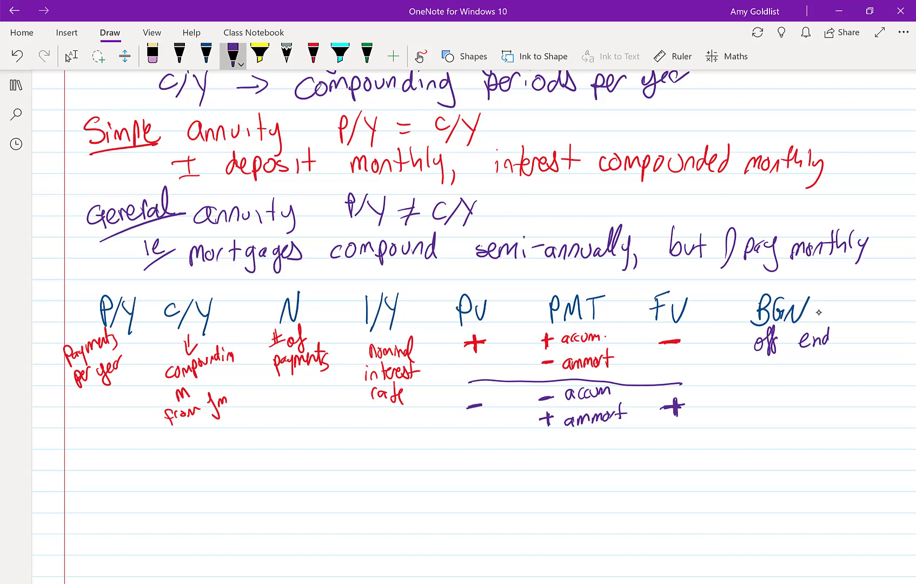
mouse_move(755, 378)
left_mouse_down()
mouse_move(750, 391)
mouse_move(756, 377)
left_mouse_up()
mouse_move(768, 387)
left_mouse_down()
mouse_move(800, 386)
mouse_move(818, 373)
mouse_move(827, 389)
mouse_move(836, 371)
left_mouse_up()
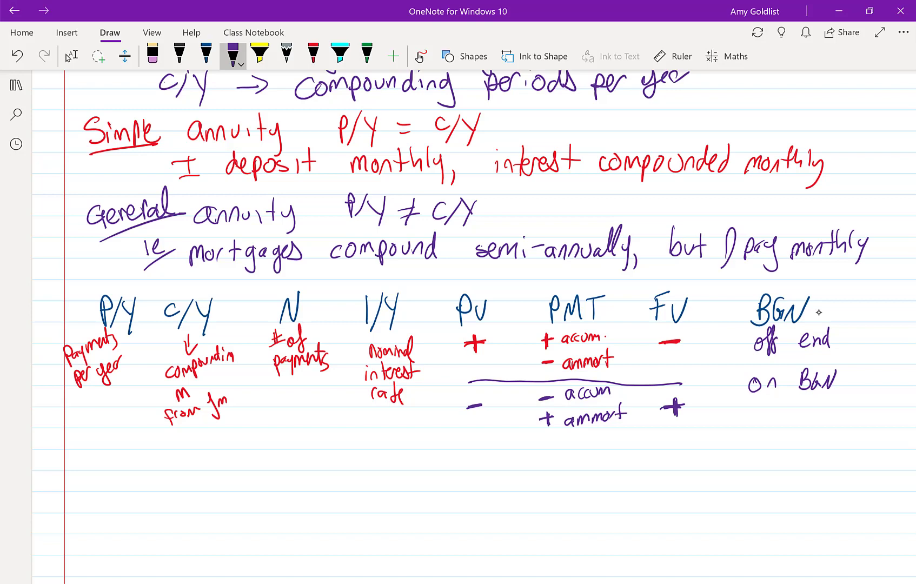
left_click(69, 56)
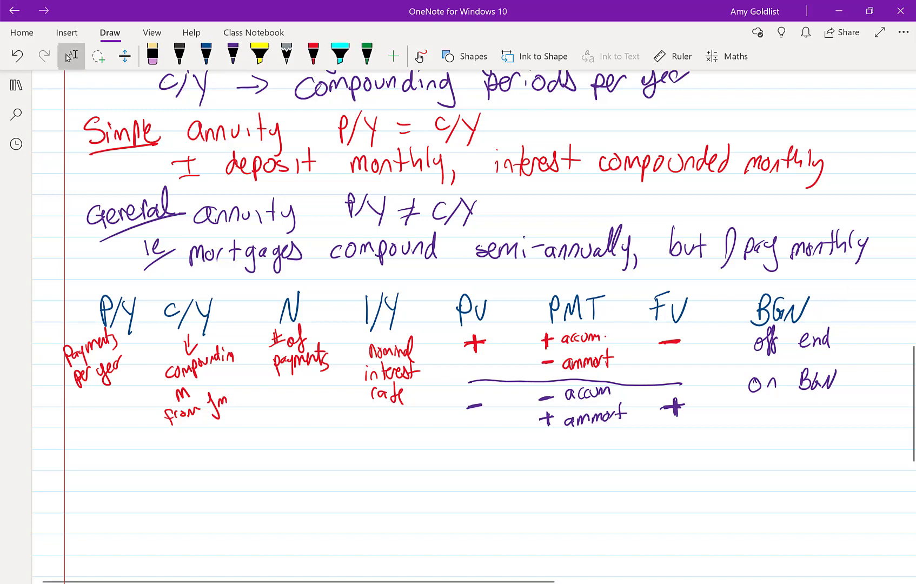